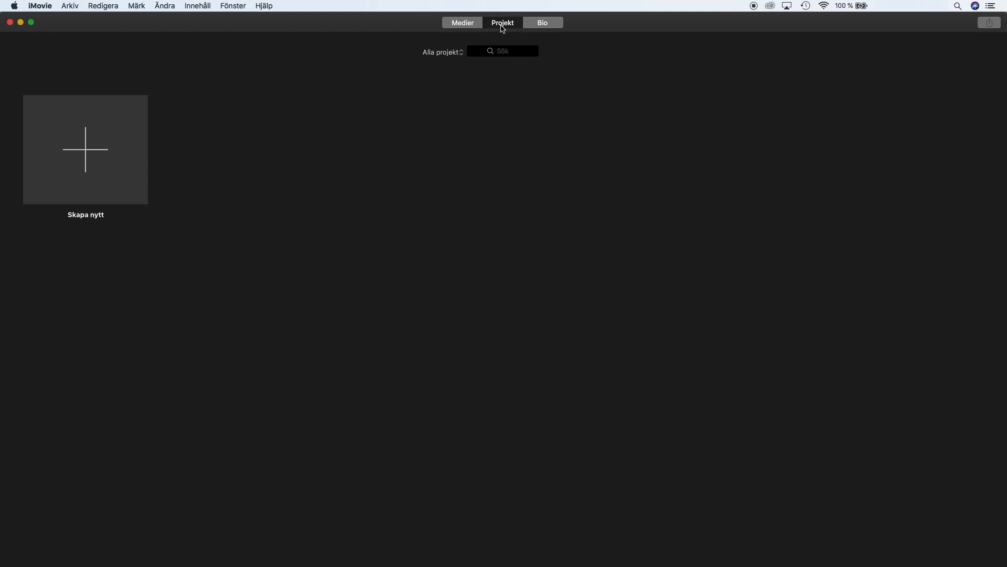
# Create a new movie project
pyautogui.click(88, 153)
pyautogui.click(56, 207)
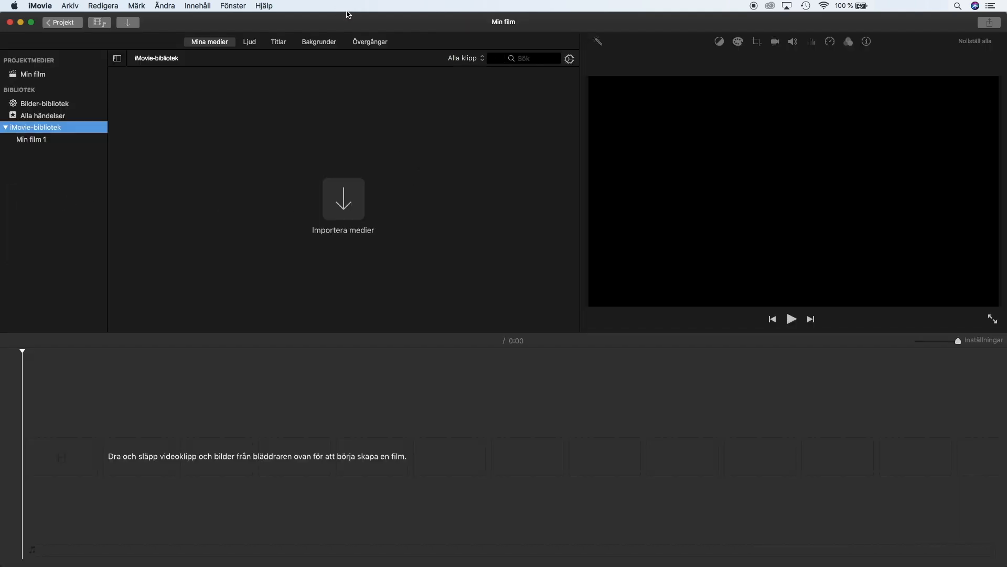
# Add klipp1.mp4 from the desktop folder bilder to the empty timeline and restore the full-size movie window
pyautogui.moveTo(344, 18); pyautogui.dragTo(425, 134)
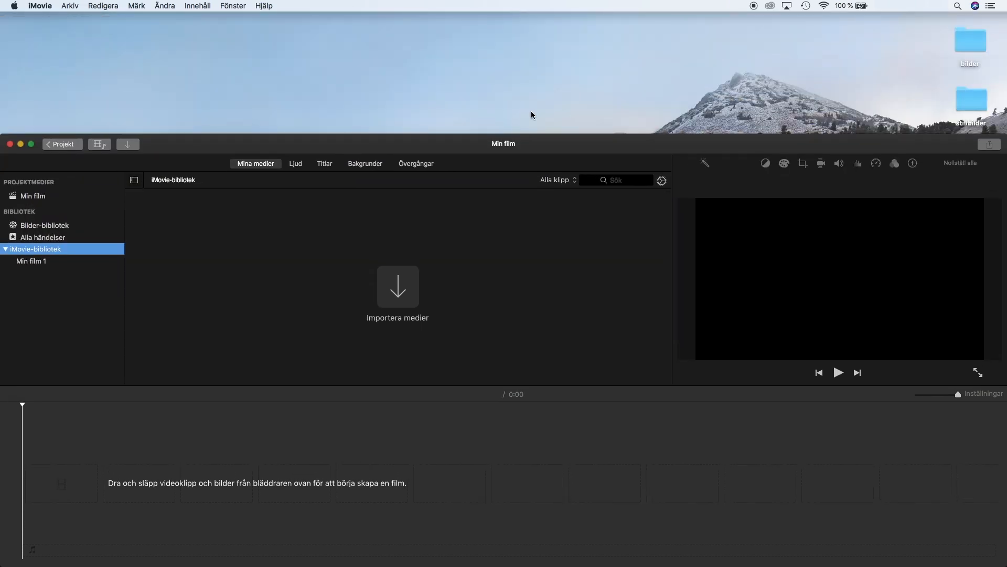
pyautogui.doubleClick(969, 49)
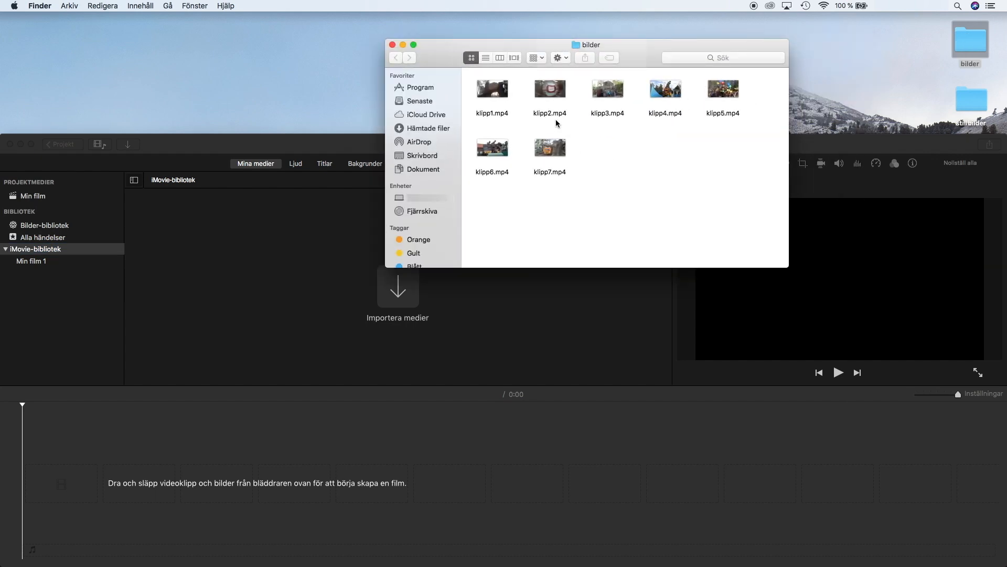
pyautogui.moveTo(501, 97); pyautogui.dragTo(149, 470)
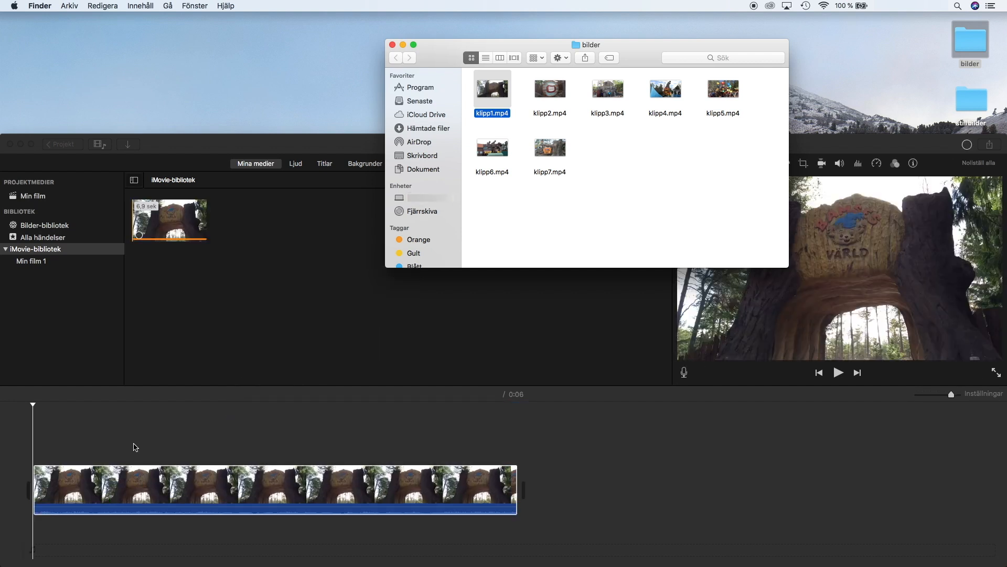
pyautogui.click(357, 151)
pyautogui.moveTo(363, 131); pyautogui.dragTo(369, 13)
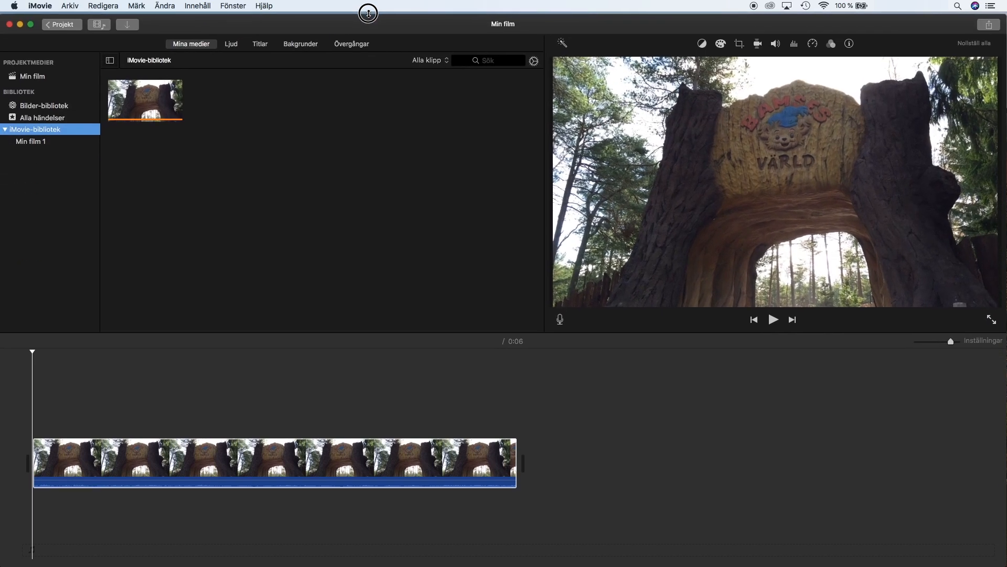
# Import klipp2.mp4 through klipp7.mp4 from the bilder folder into the Min film project media
pyautogui.click(34, 75)
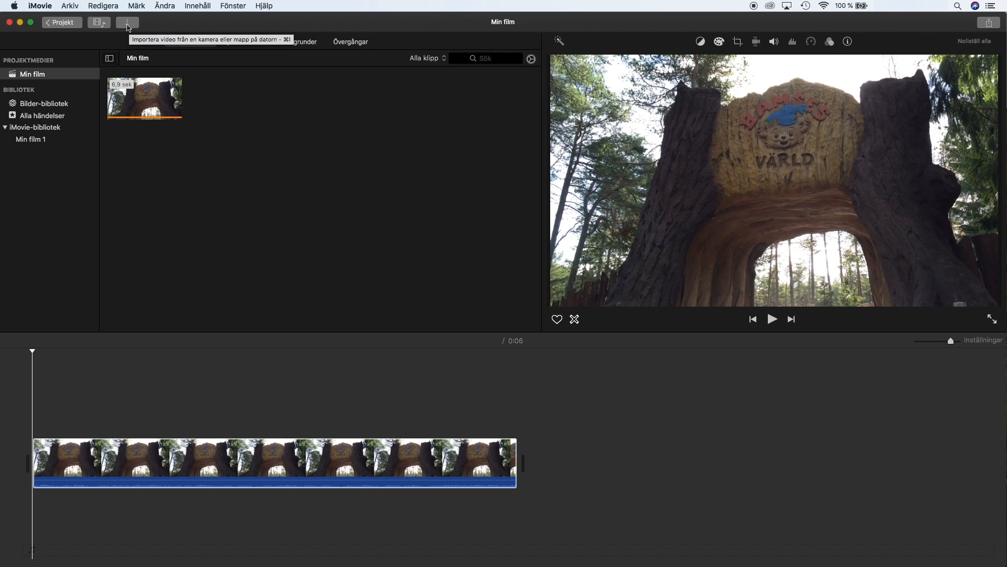
pyautogui.click(127, 25)
pyautogui.click(335, 337)
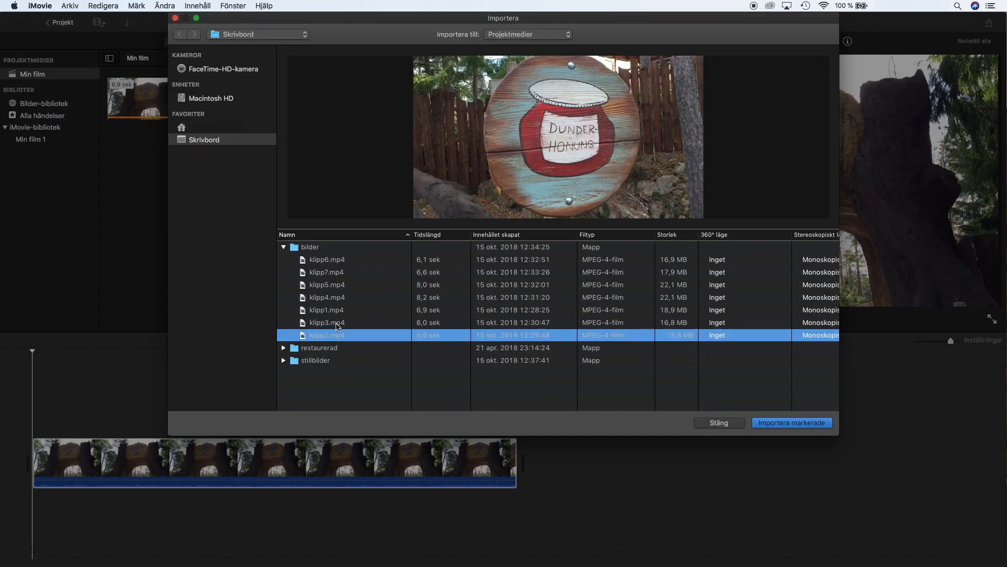
pyautogui.keyDown('super'); pyautogui.click(337, 324); pyautogui.keyUp('super')
pyautogui.keyDown('super'); pyautogui.click(338, 298); pyautogui.keyUp('super')
pyautogui.keyDown('super'); pyautogui.click(339, 286); pyautogui.keyUp('super')
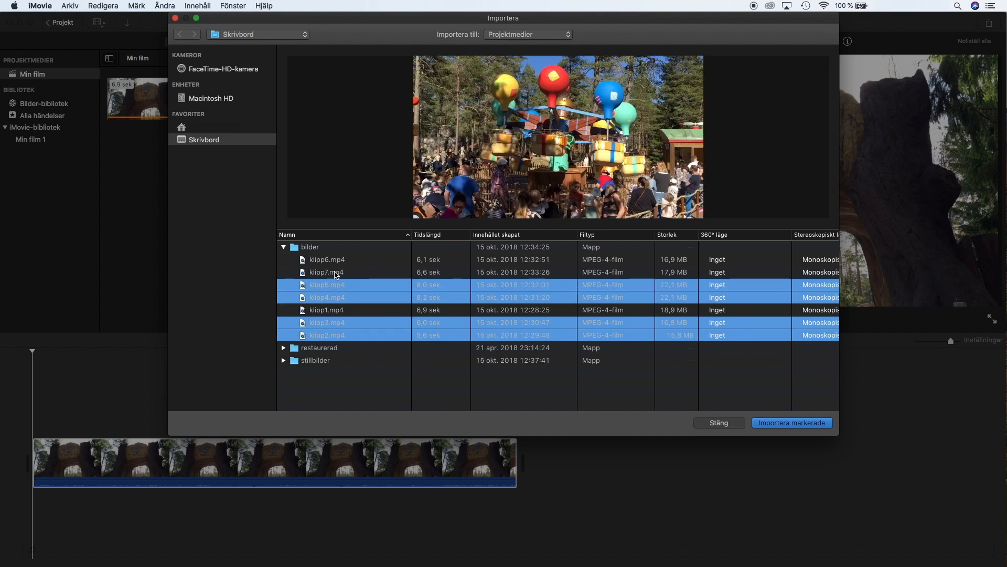
pyautogui.keyDown('super'); pyautogui.click(336, 273); pyautogui.keyUp('super')
pyautogui.keyDown('super'); pyautogui.click(334, 260); pyautogui.keyUp('super')
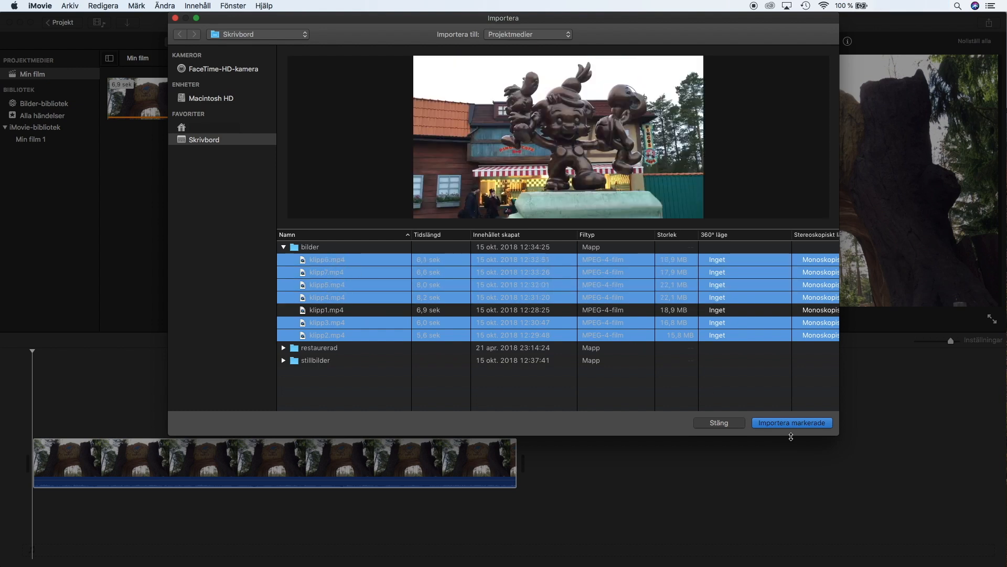
pyautogui.click(785, 426)
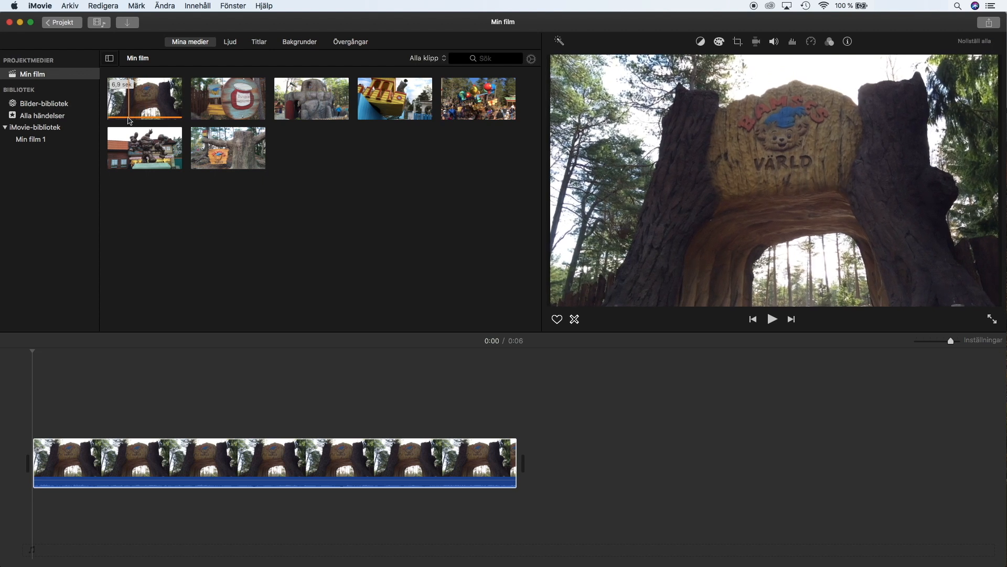
# Append the full-length honey jar sign clip to the end of the timeline after the entrance gate clip
pyautogui.click(208, 462)
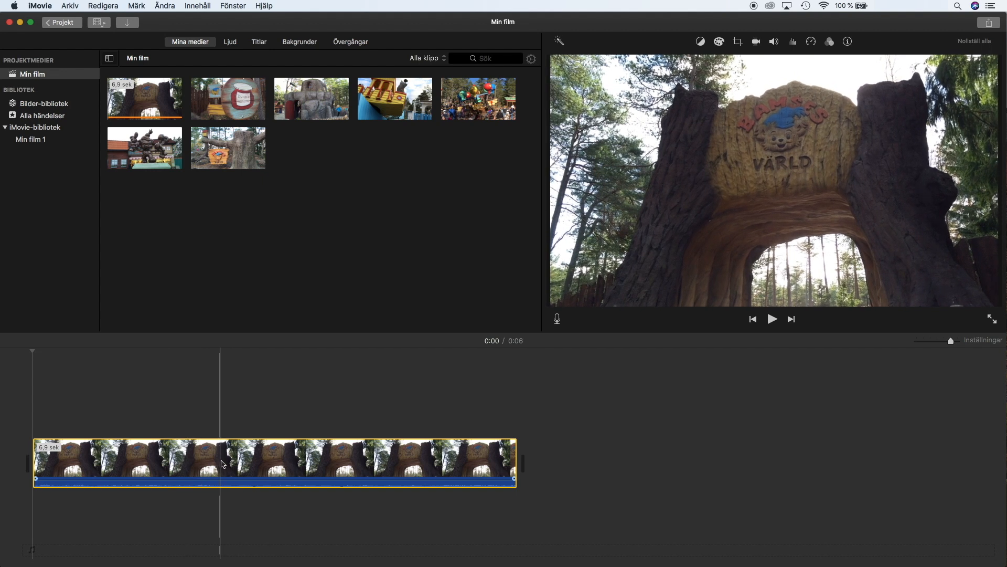
pyautogui.click(213, 104)
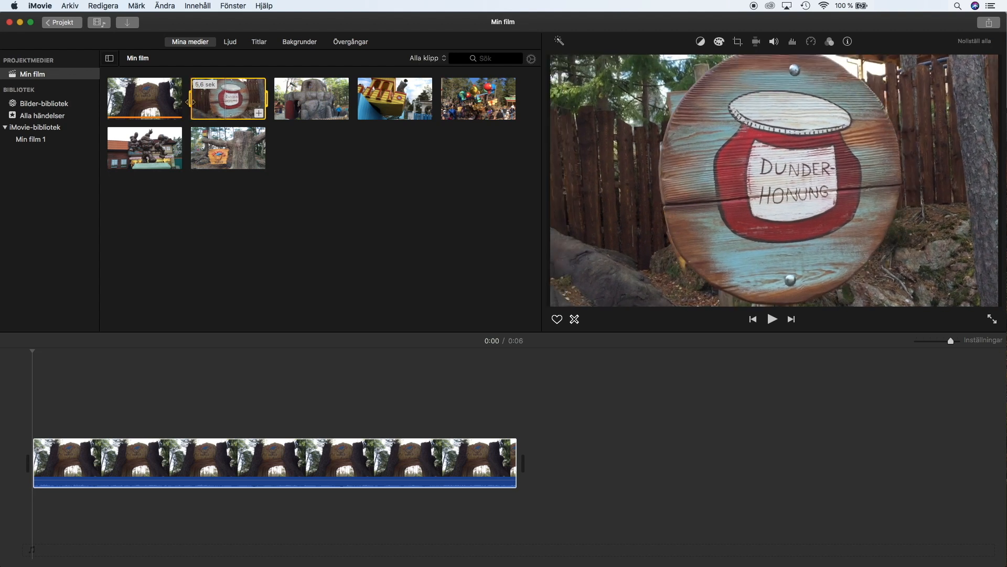
pyautogui.moveTo(190, 103)
pyautogui.mouseDown()
pyautogui.moveTo(267, 102)
pyautogui.moveTo(180, 102)
pyautogui.mouseUp()
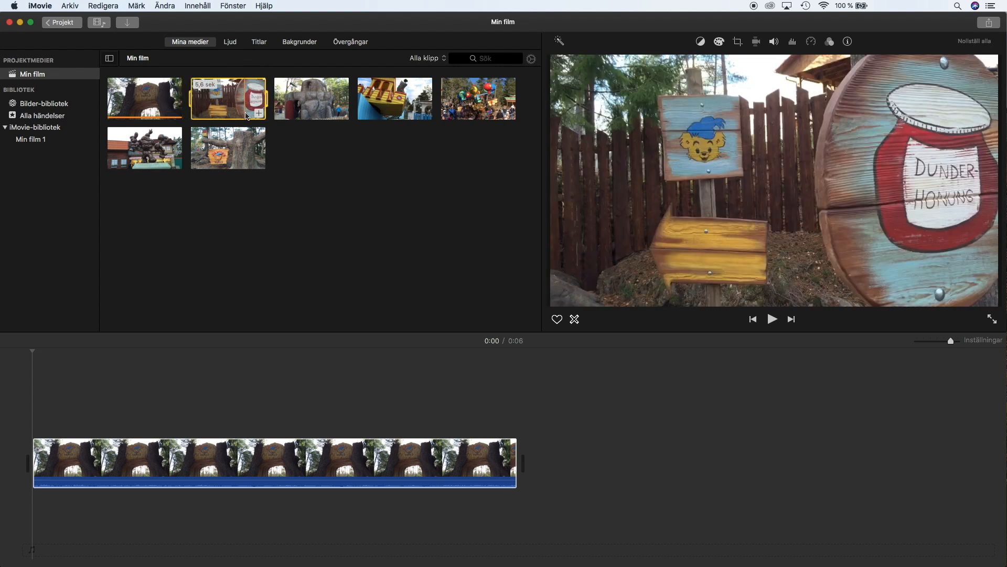
pyautogui.click(531, 359)
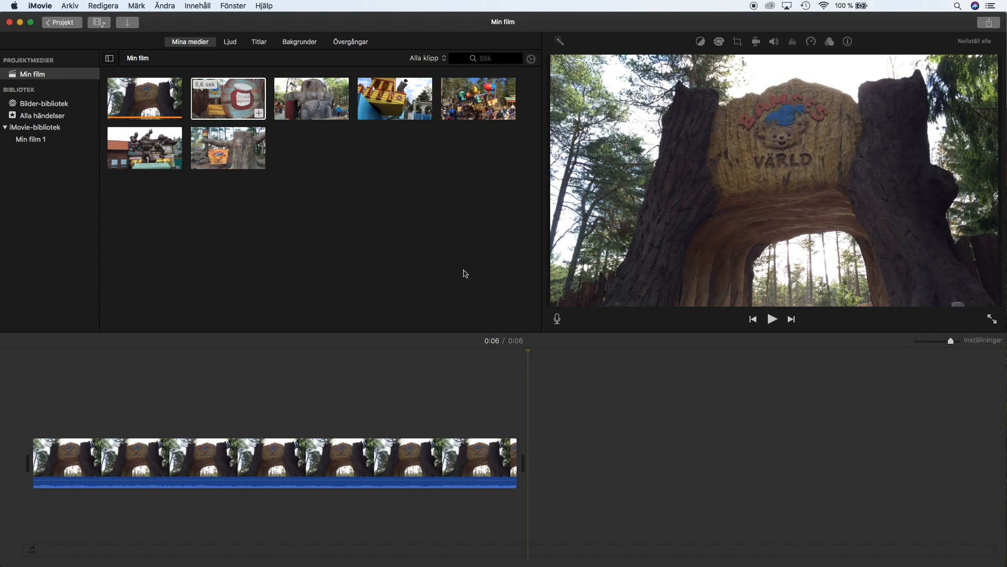
pyautogui.press('e')
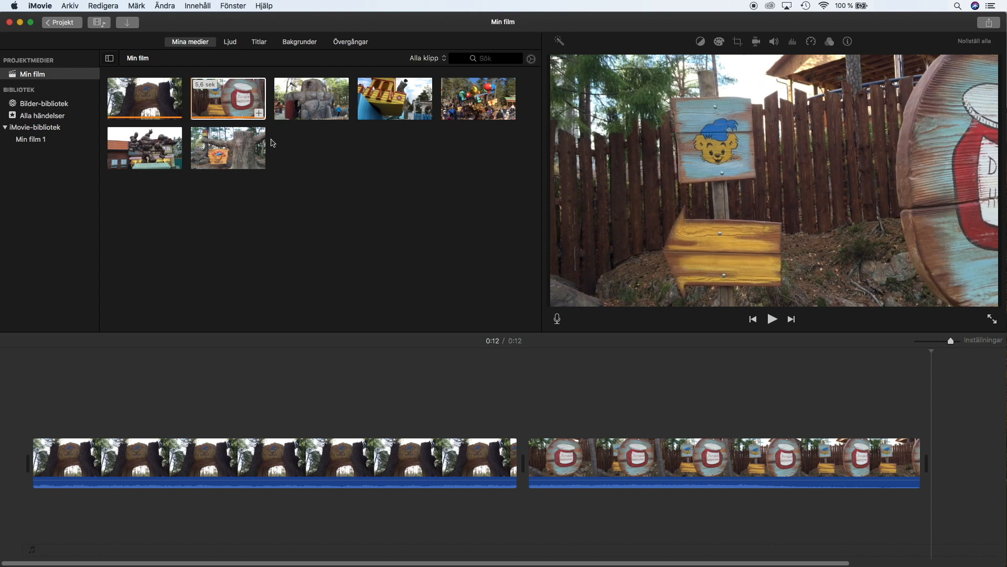
# Append the stone house clip and the swinging boat clip to the end of the timeline
pyautogui.click(344, 115)
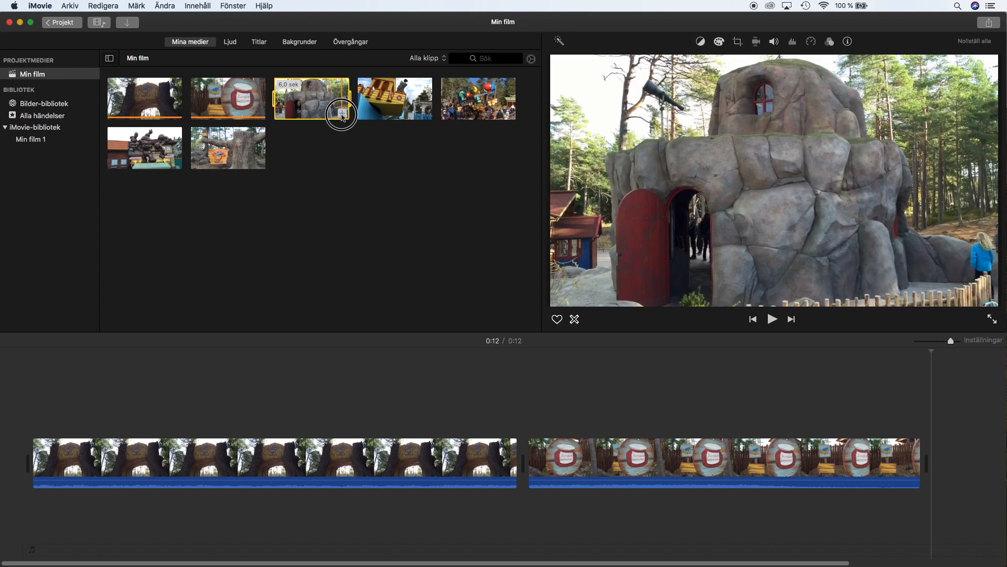
pyautogui.click(342, 115)
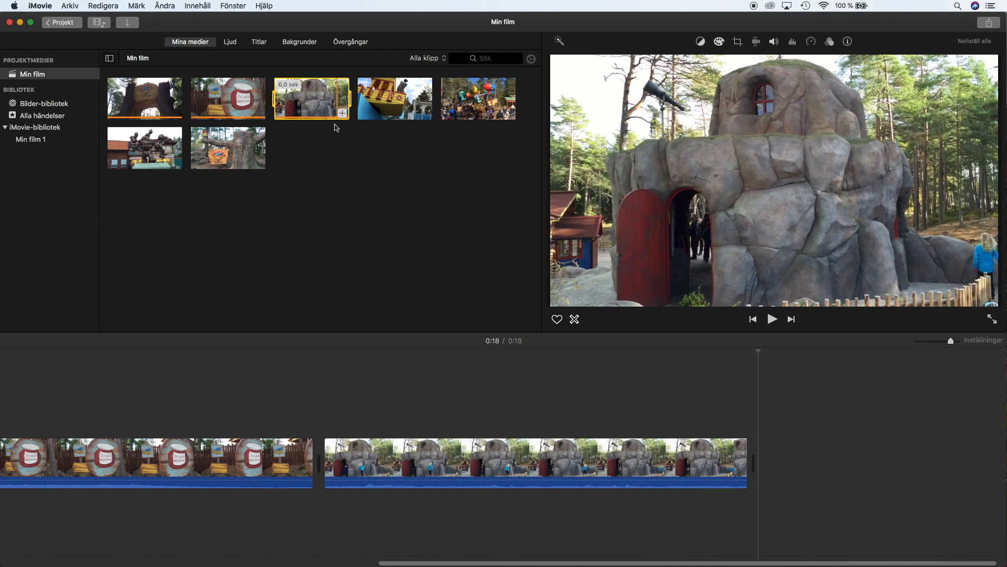
pyautogui.click(383, 103)
pyautogui.moveTo(404, 101); pyautogui.dragTo(765, 452)
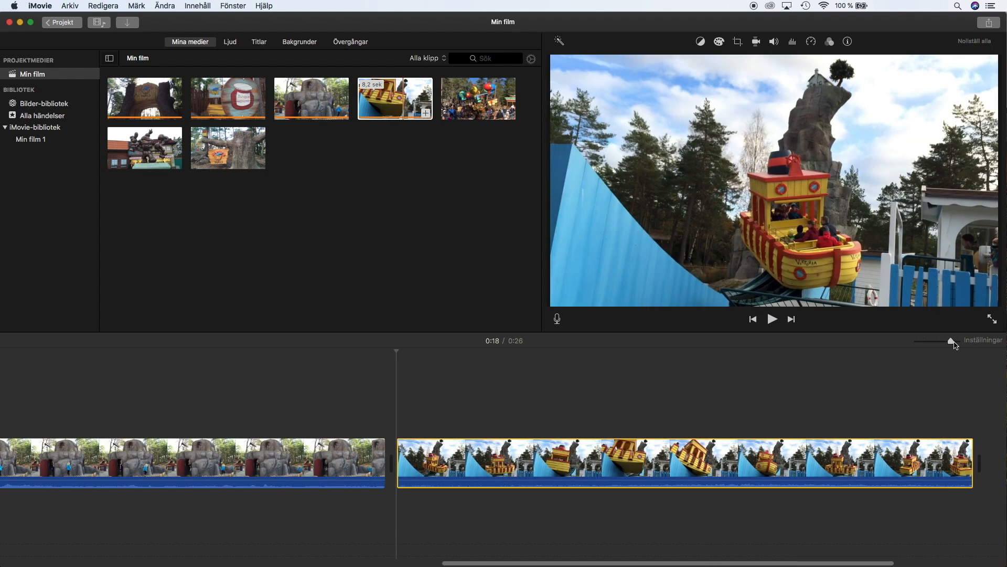
# Append the balloon carousel, bronze statue and hanging wooden sign clips, in that order, to the end of the timeline
pyautogui.moveTo(952, 343); pyautogui.dragTo(941, 345)
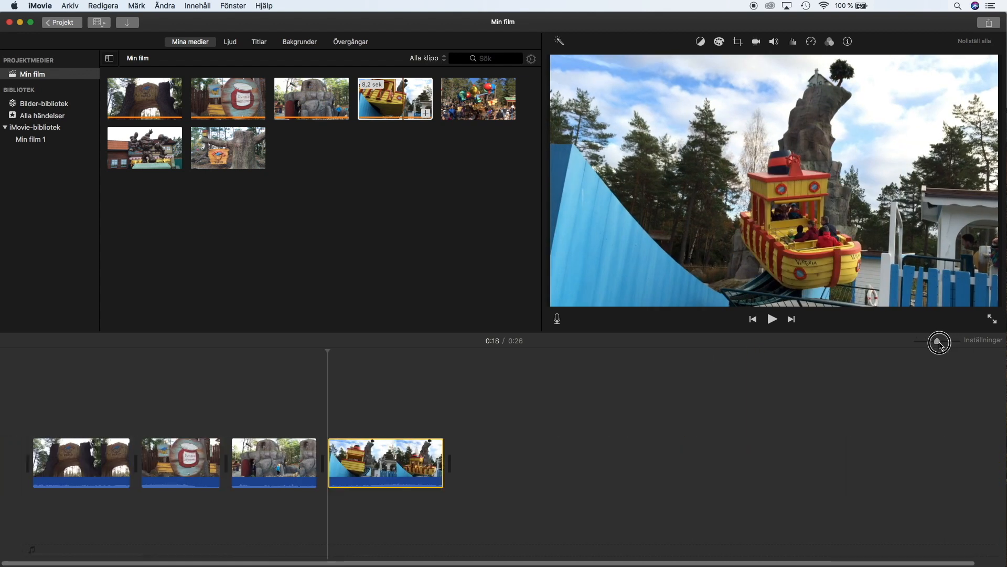
pyautogui.click(469, 383)
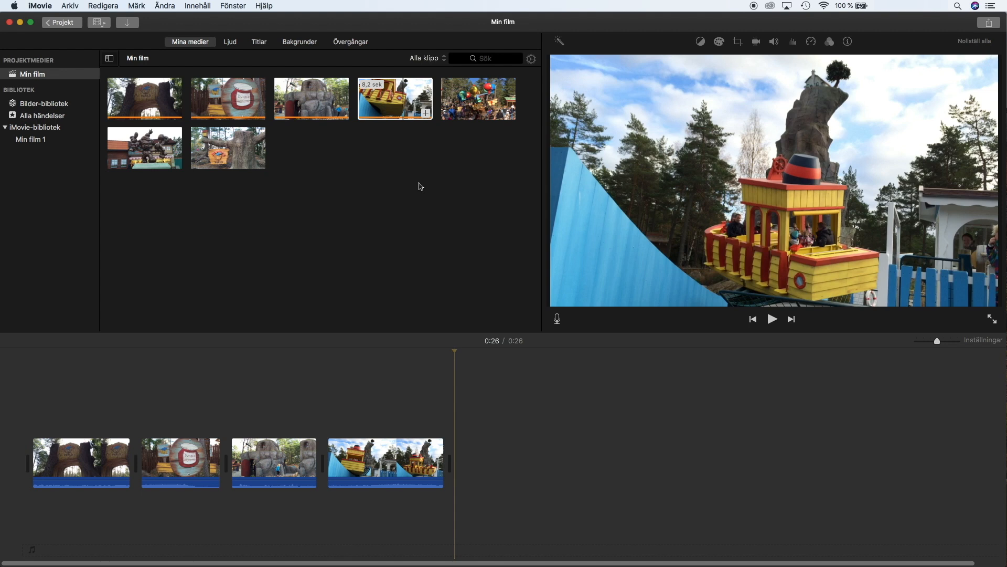
pyautogui.click(471, 103)
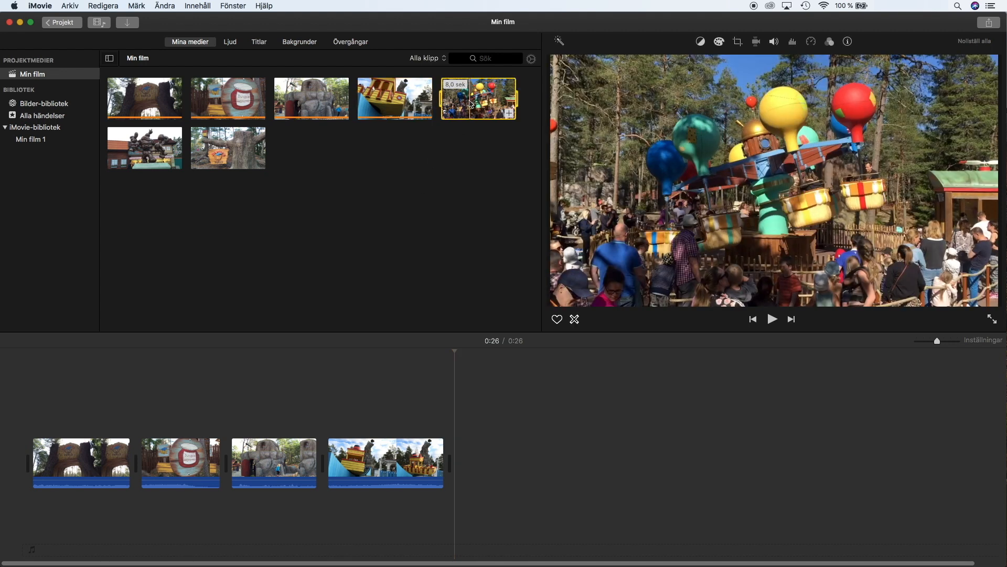
pyautogui.press('e')
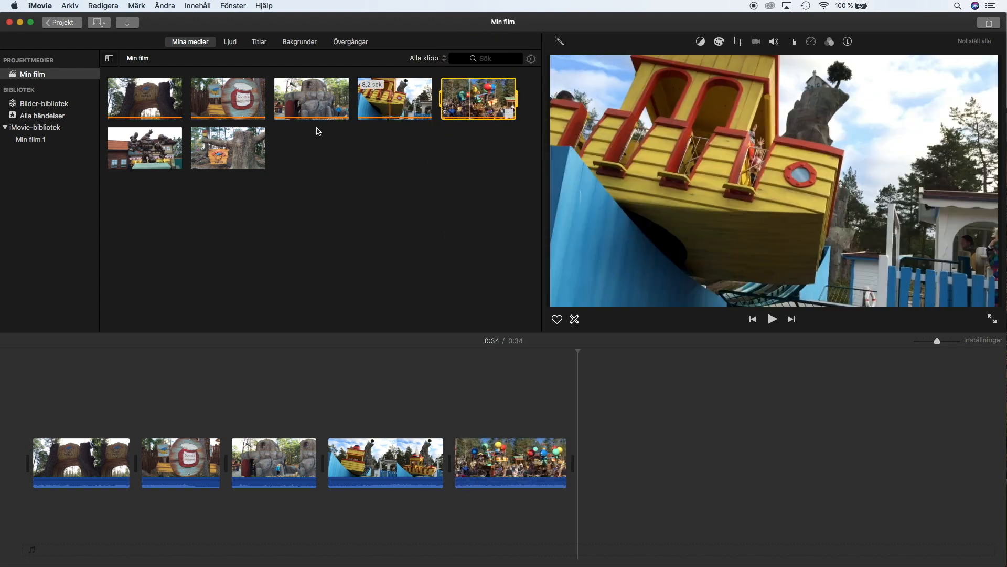
pyautogui.click(176, 151)
pyautogui.press('e')
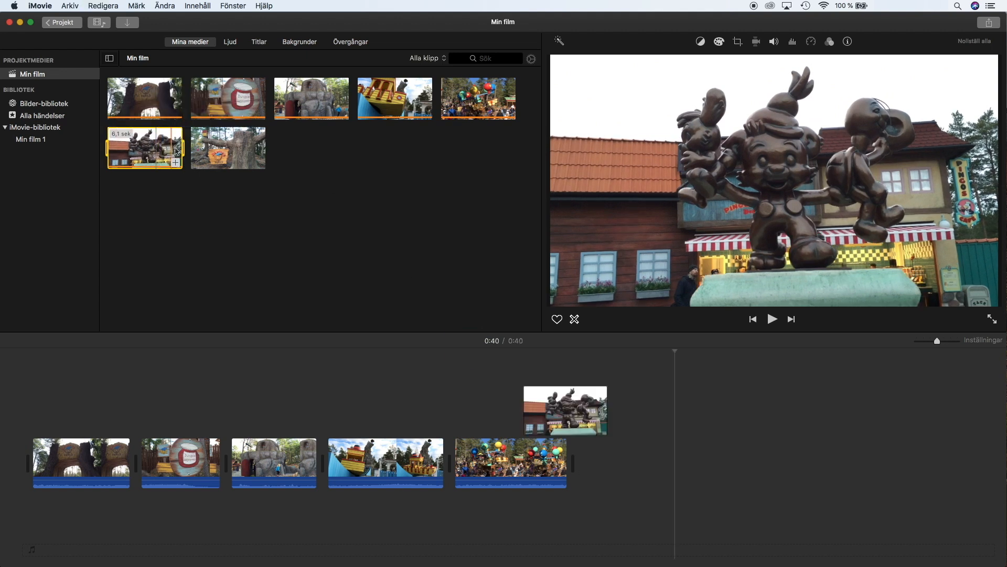
pyautogui.click(231, 149)
pyautogui.press('e')
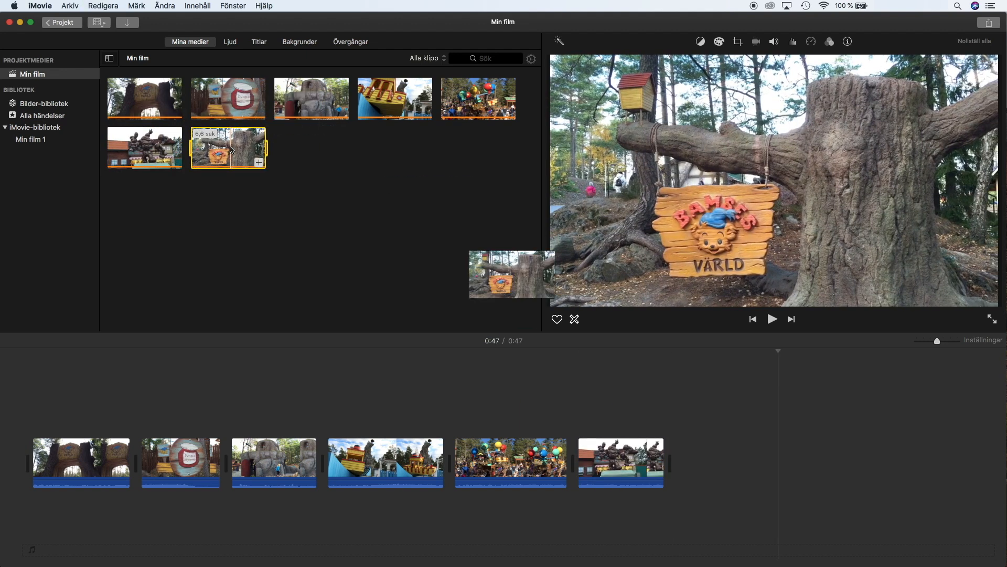
# Trim both ends of the swinging boat clip in the timeline, shortening it to about 4.1 seconds
pyautogui.click(390, 456)
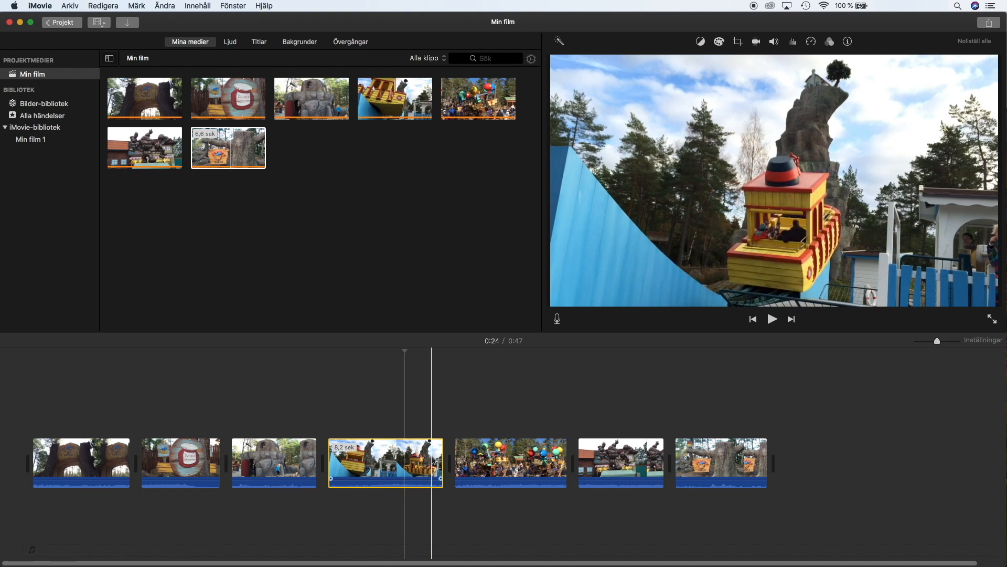
pyautogui.moveTo(441, 456); pyautogui.dragTo(404, 458)
pyautogui.moveTo(336, 464); pyautogui.dragTo(348, 464)
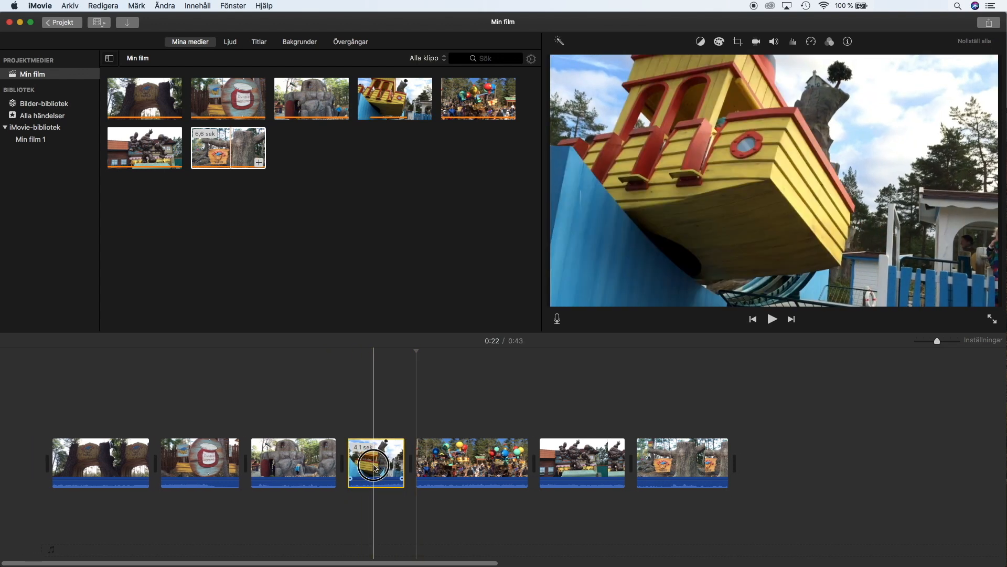
# Split the balloon carousel clip in the timeline at about 0:24 and again at about 0:28
pyautogui.click(445, 455)
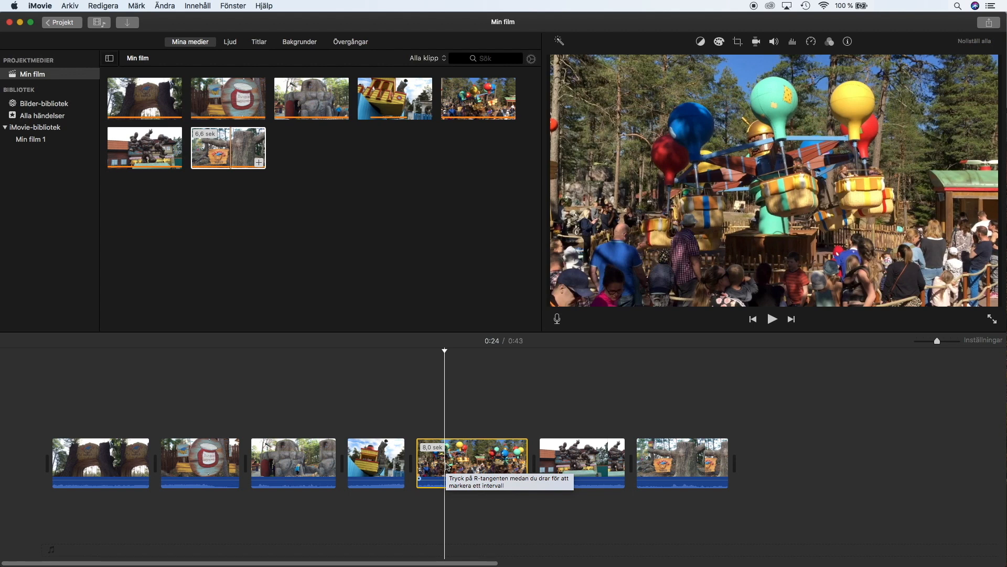
pyautogui.press('super+b')
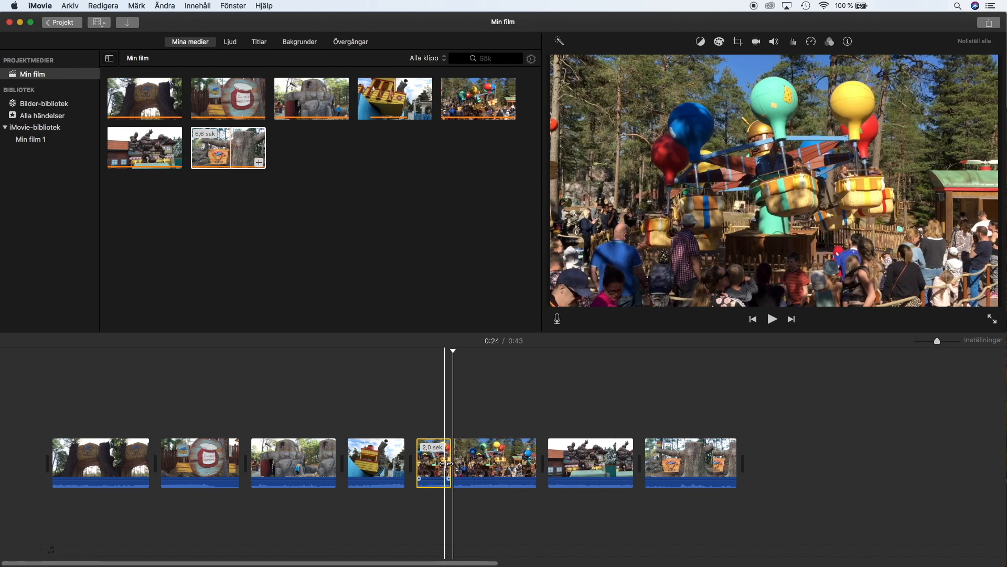
pyautogui.click(514, 466)
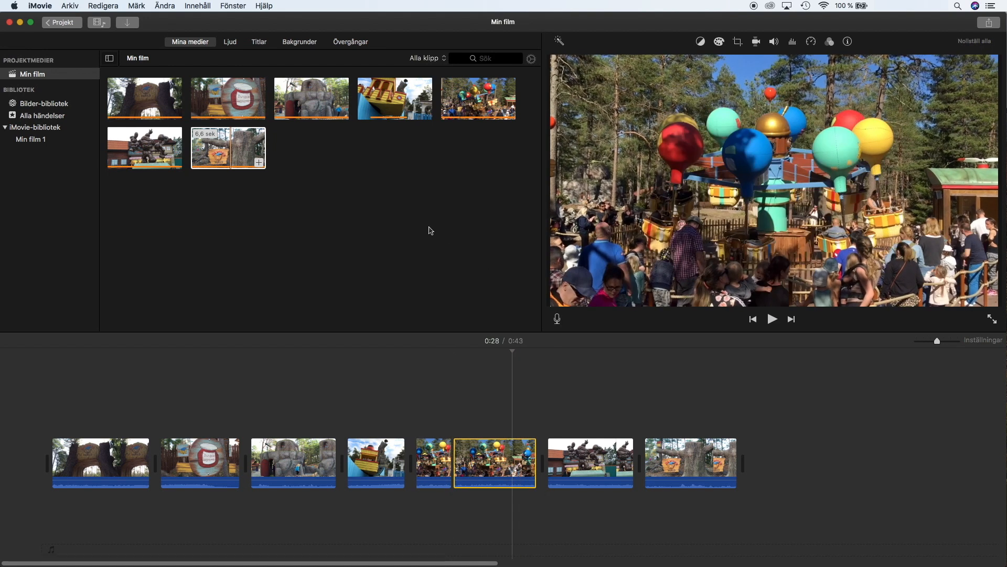
pyautogui.click(163, 6)
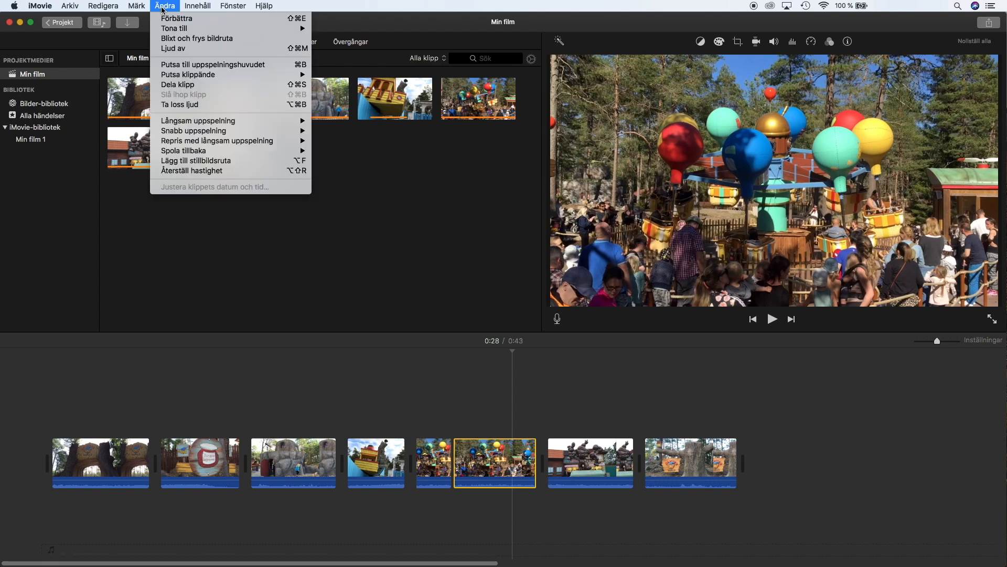
pyautogui.click(183, 85)
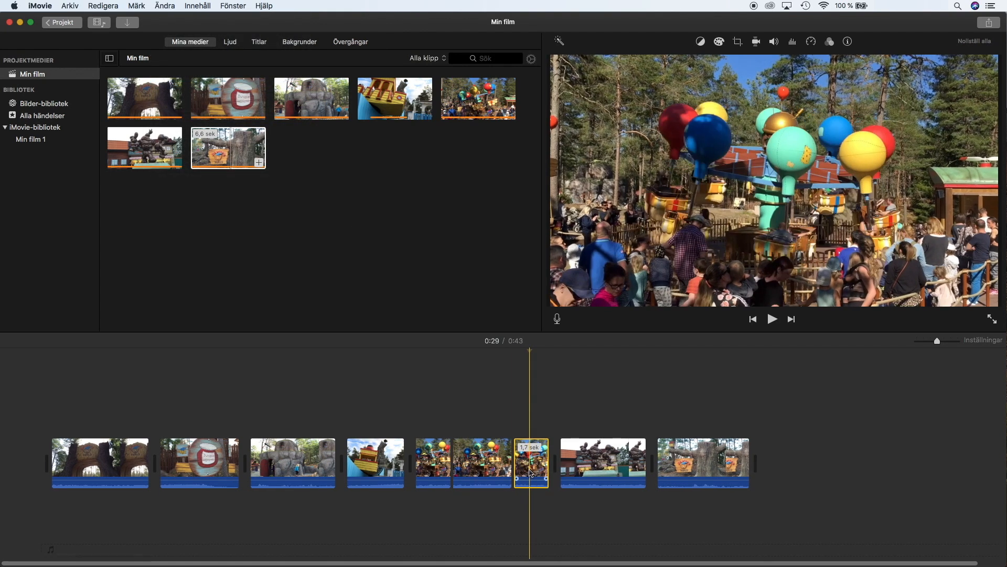
# Delete the last and first pieces of the split balloon carousel clip, keeping only the middle piece
pyautogui.press('Delete')
pyautogui.click(434, 468)
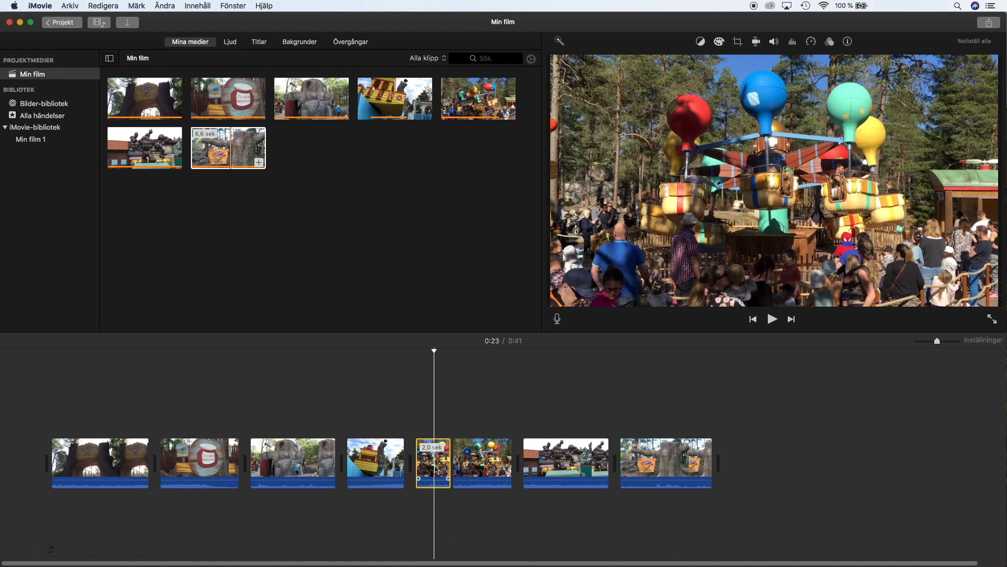
pyautogui.press('Delete')
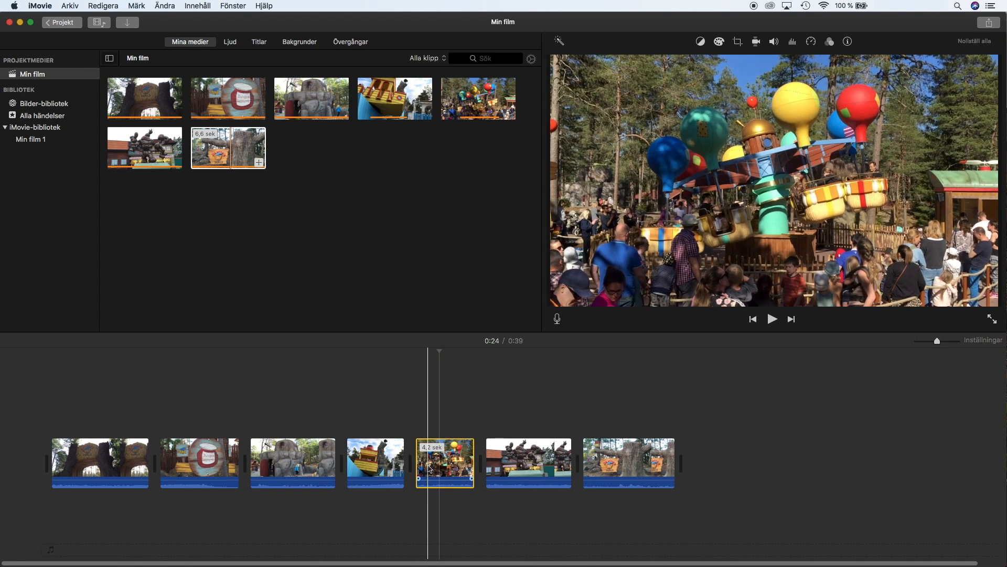
# Move the hanging wooden sign clip from the end of the timeline to between the boat and balloon carousel clips
pyautogui.click(518, 465)
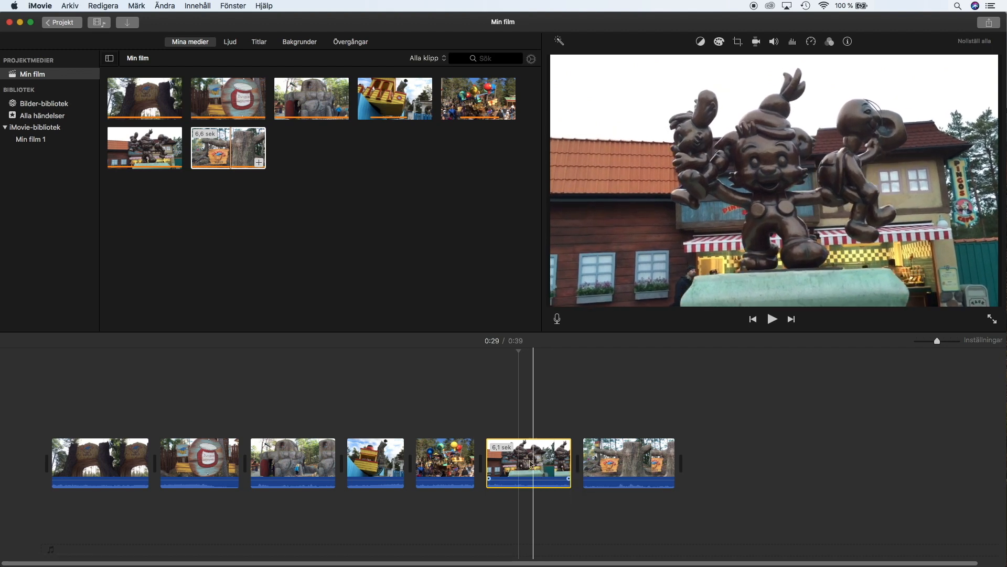
pyautogui.moveTo(625, 471); pyautogui.dragTo(420, 475)
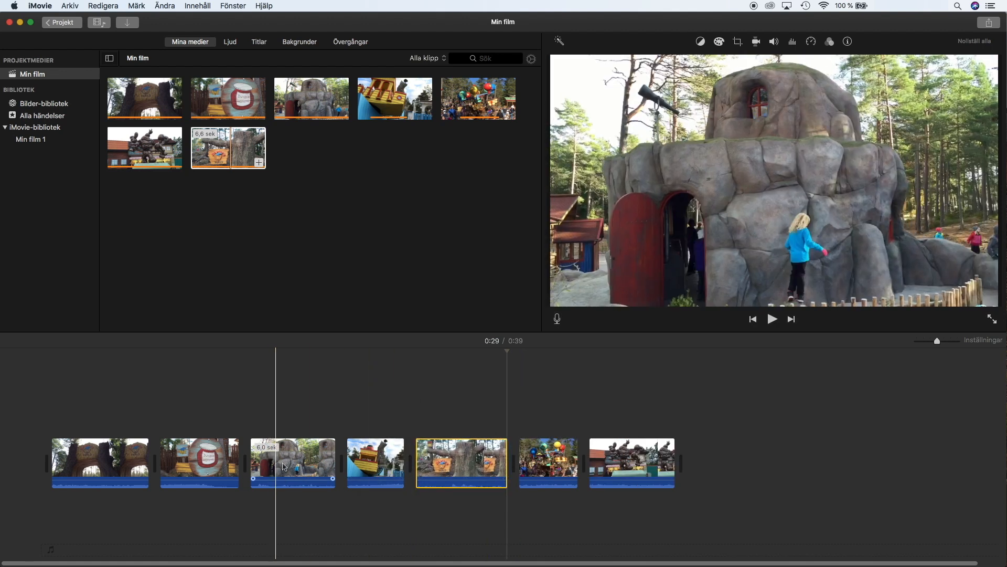
# Try moving the rock tower clip to just after the balloon carousel clip, and undo the move
pyautogui.click(288, 463)
pyautogui.moveTo(288, 464); pyautogui.dragTo(496, 472)
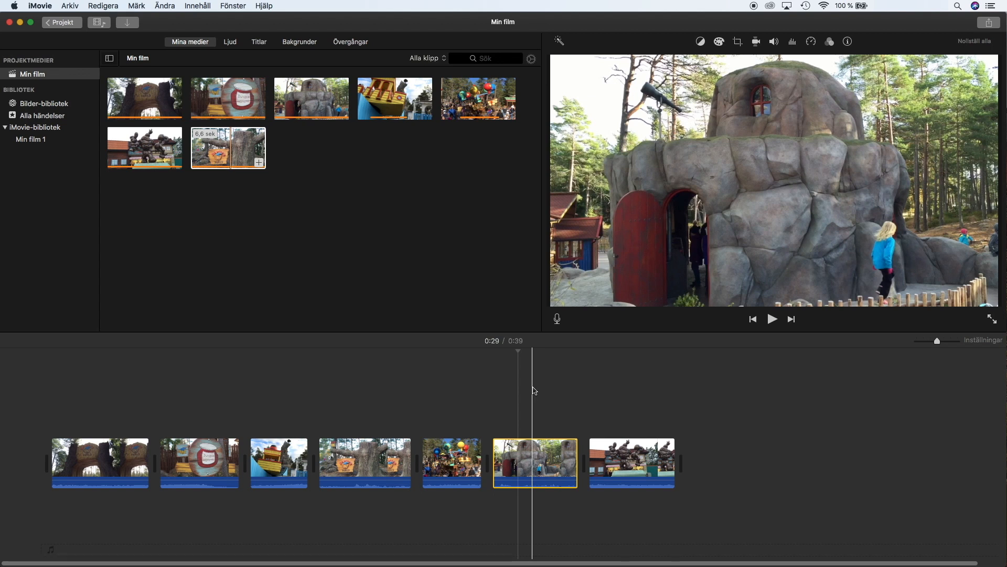
pyautogui.press('super+z')
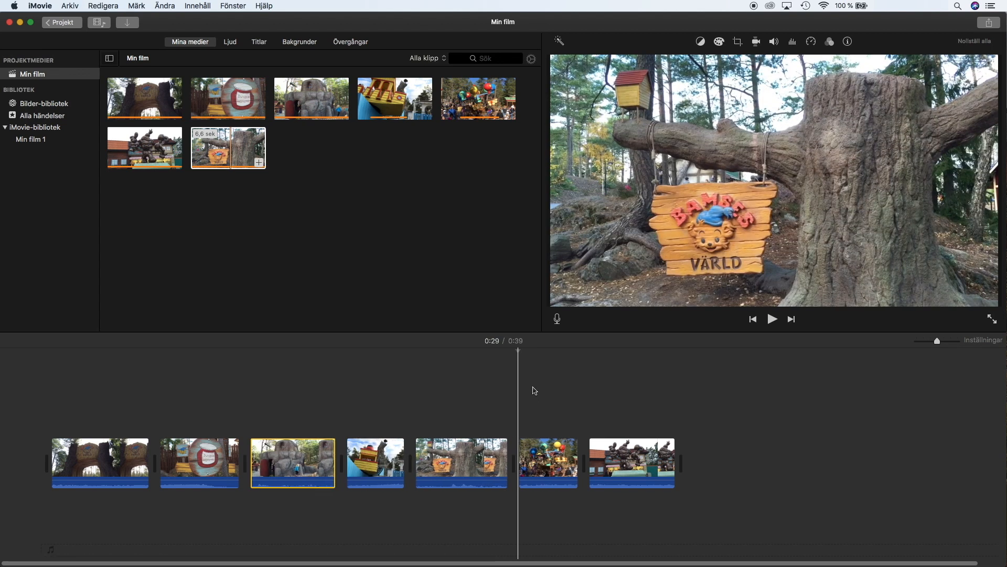
# Undo the earlier move of the hanging wooden sign clip to put it back at the end of the timeline
pyautogui.click(104, 6)
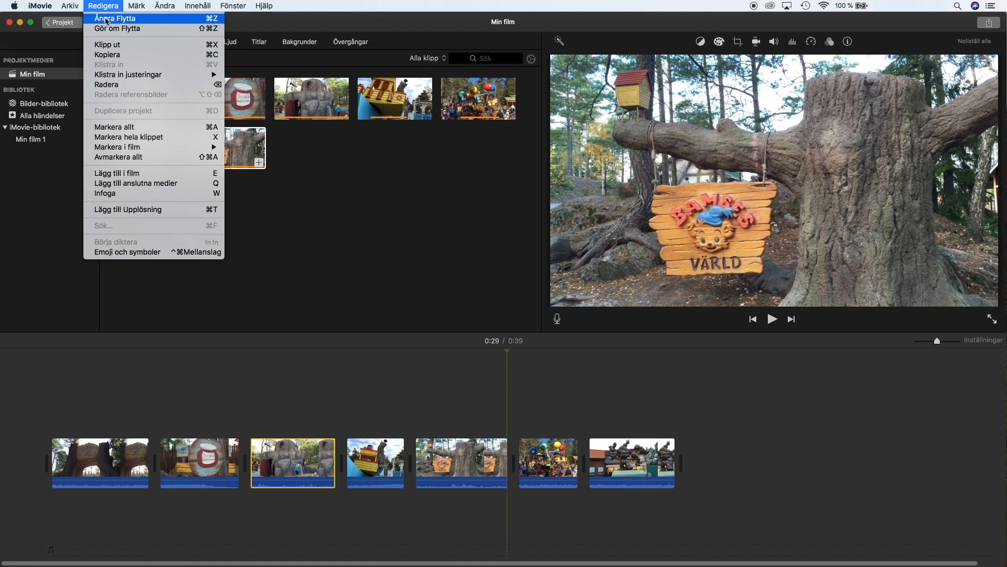
pyautogui.click(107, 19)
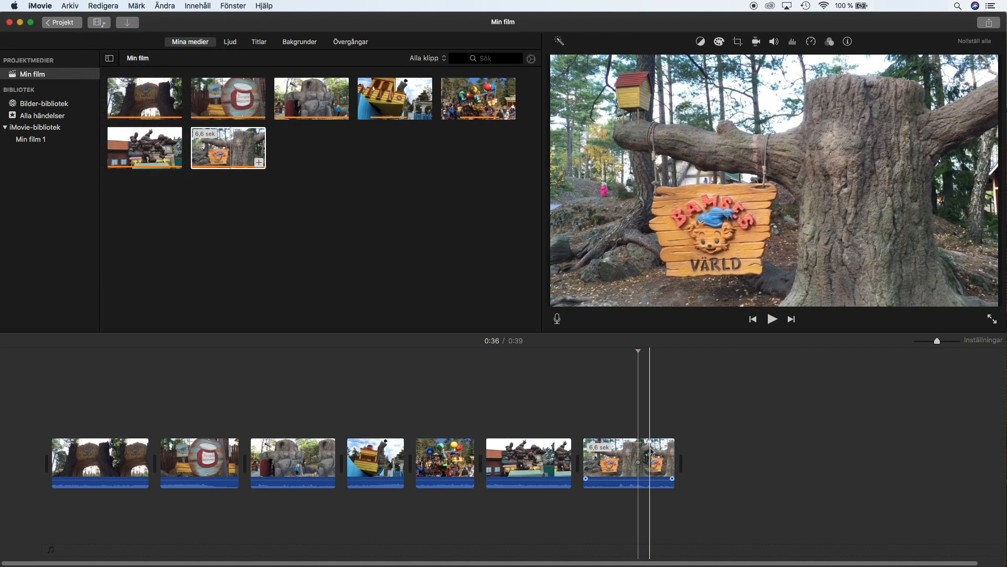
# Trim about one second off the ends of the hanging wooden sign clip and the clip just before it
pyautogui.click(650, 451)
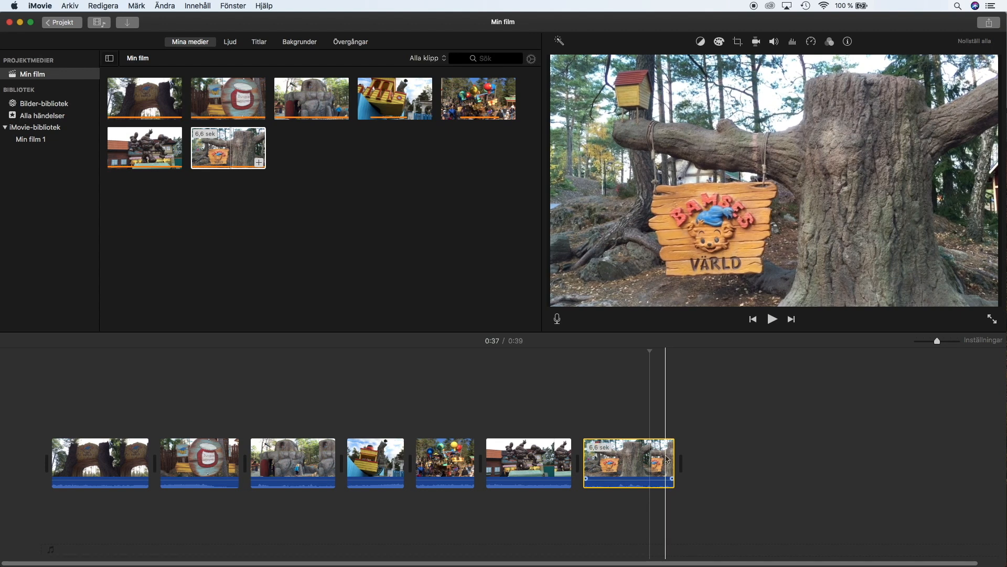
pyautogui.moveTo(672, 460); pyautogui.dragTo(660, 462)
pyautogui.click(548, 459)
pyautogui.moveTo(568, 460); pyautogui.dragTo(555, 460)
# Trim about 1.5 seconds off the end of the entrance gate clip and about one second off the rock tower clip
pyautogui.click(128, 467)
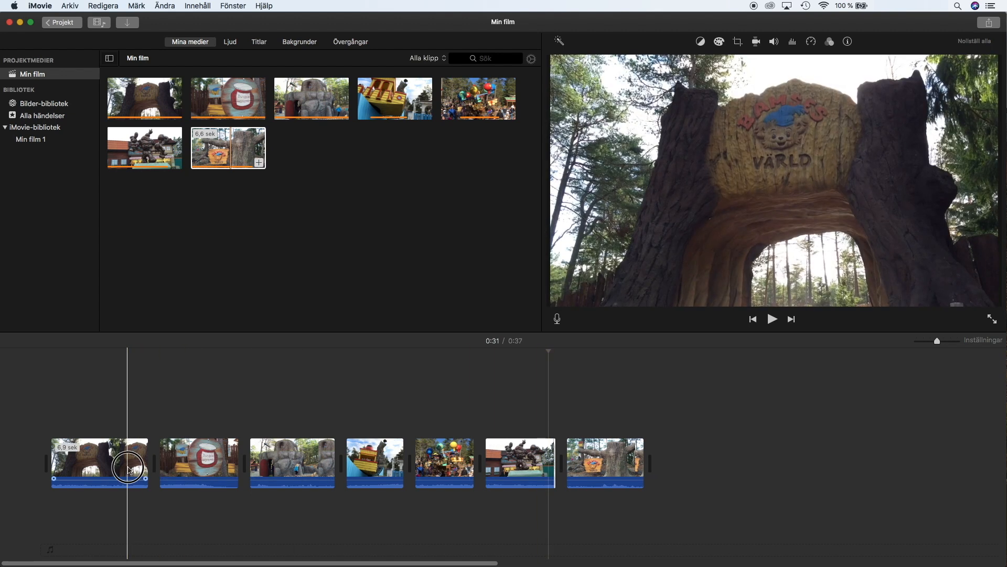
pyautogui.moveTo(148, 462); pyautogui.dragTo(127, 463)
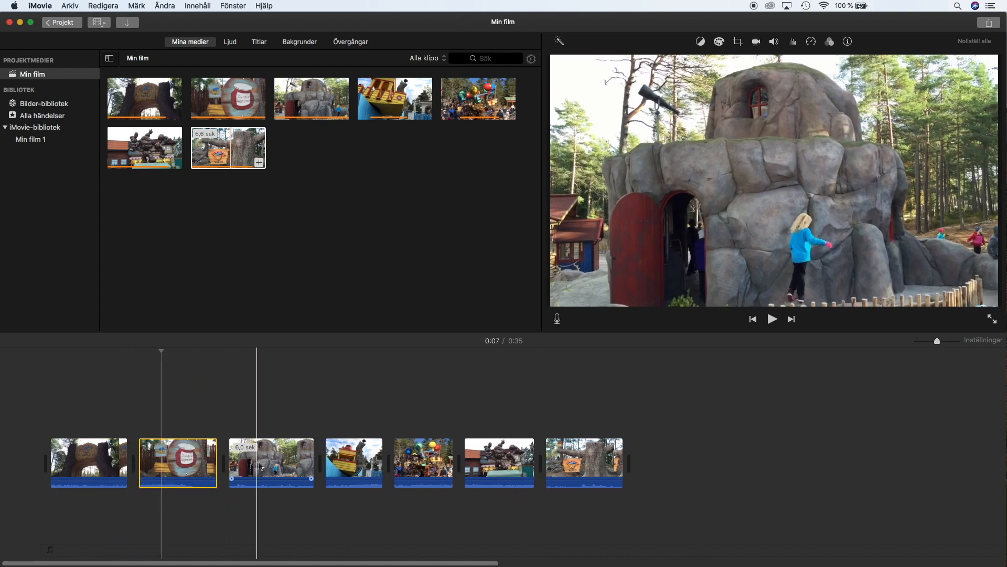
pyautogui.click(289, 462)
pyautogui.moveTo(312, 462); pyautogui.dragTo(300, 462)
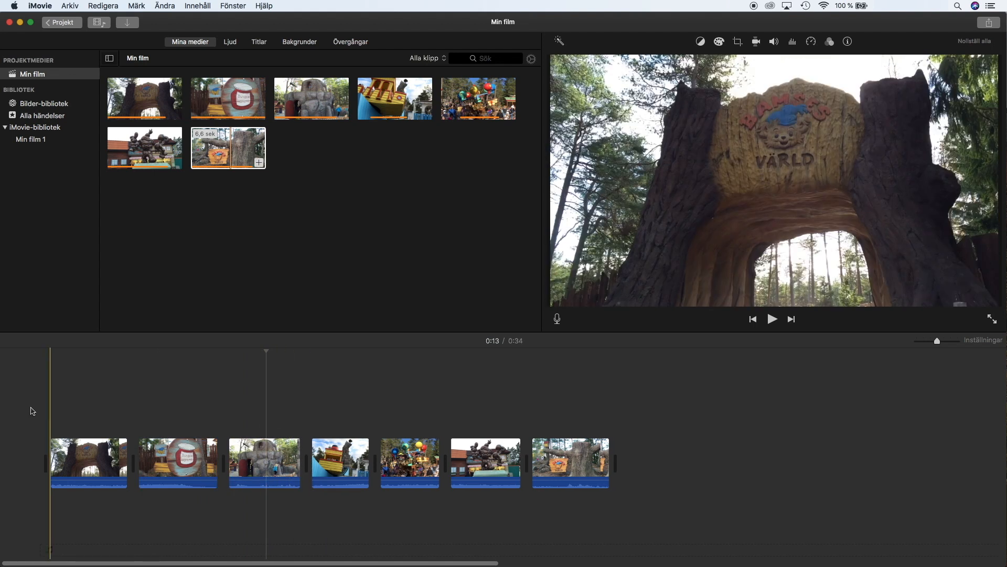
# Play the movie from the start to preview the edit, stop it, and put the playhead at the movie's end
pyautogui.click(37, 409)
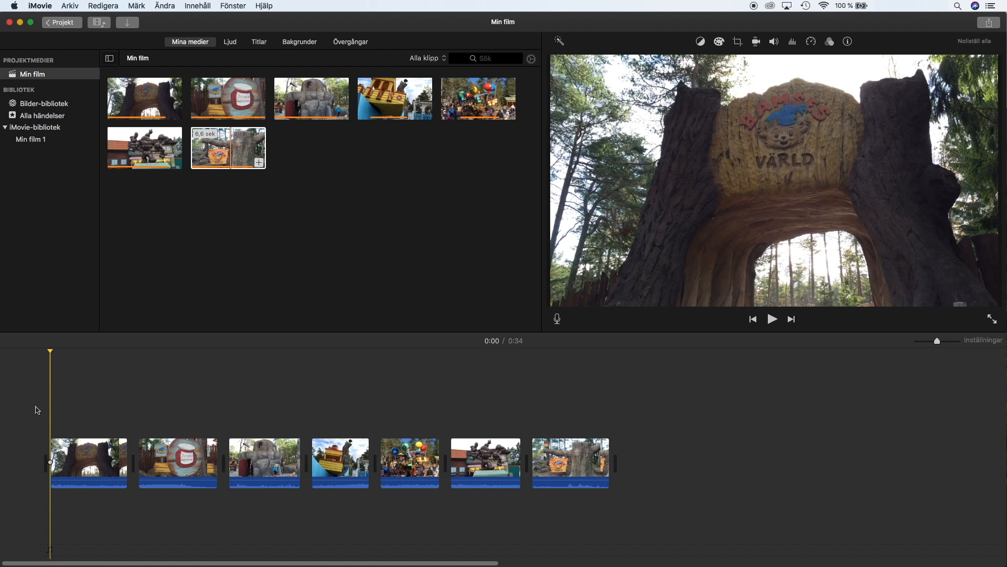
pyautogui.press('space')
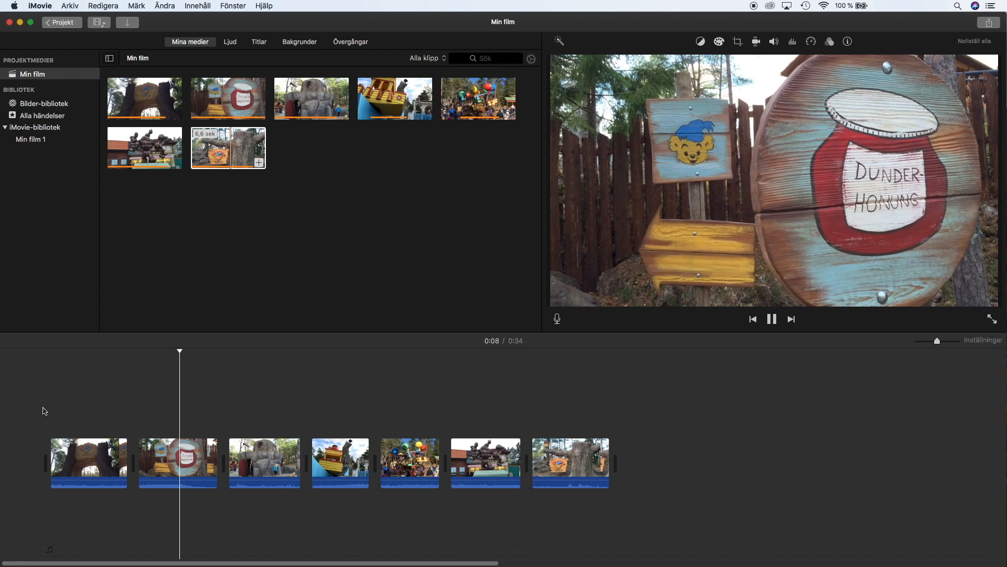
pyautogui.press('space')
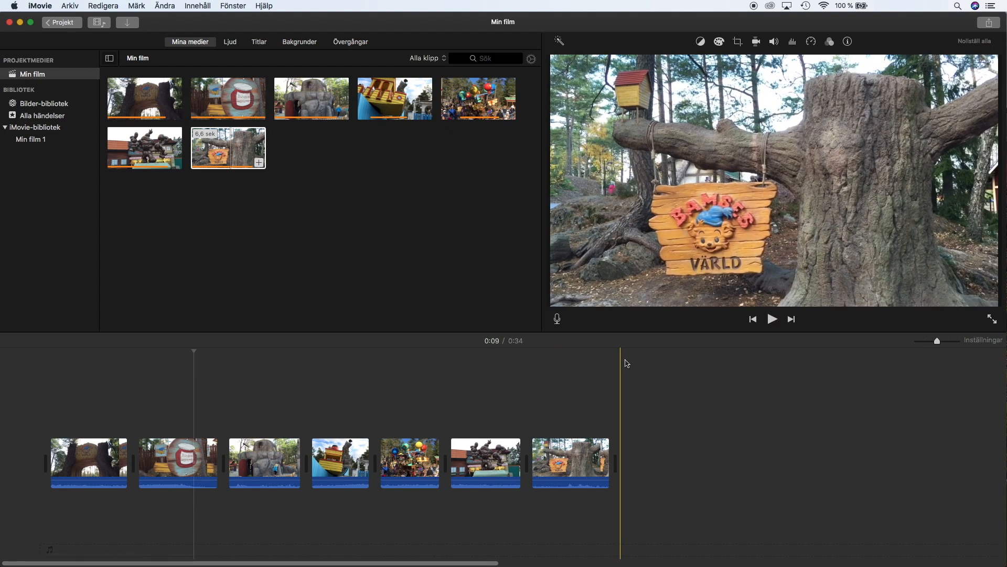
pyautogui.click(627, 363)
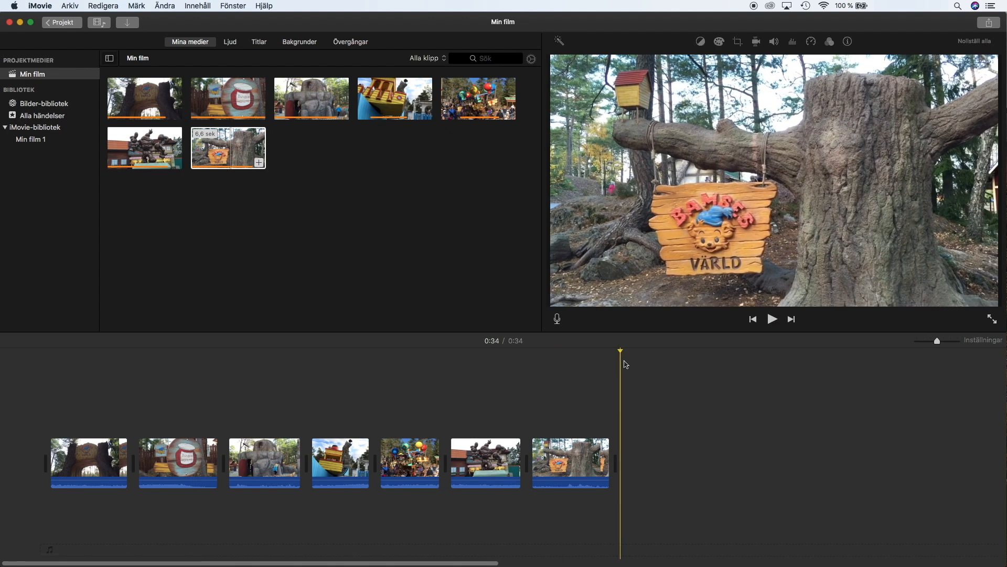
# Set up a file export of the movie with 1080p resolution, Hög quality and Bättre kvalitet compression
pyautogui.click(989, 23)
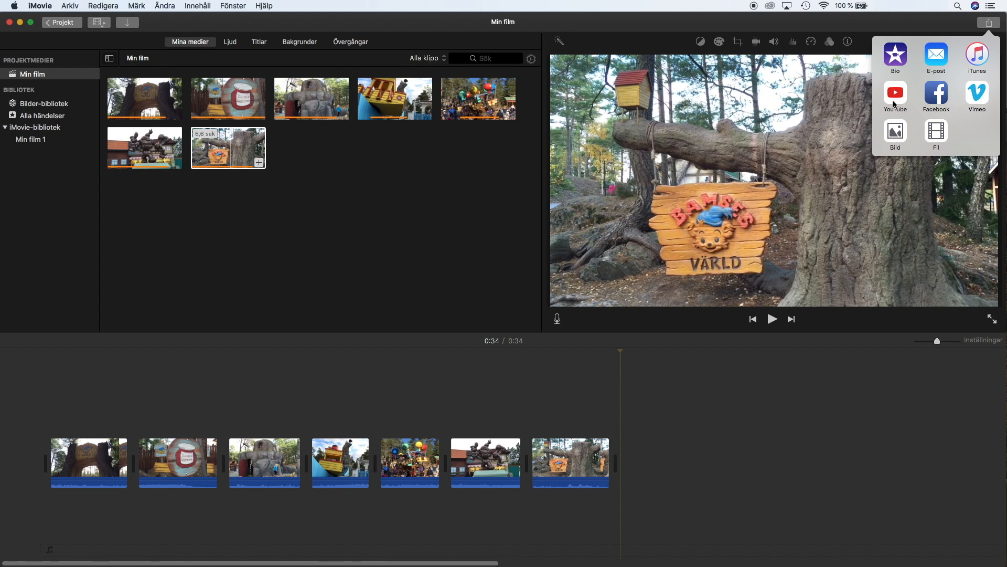
pyautogui.click(935, 133)
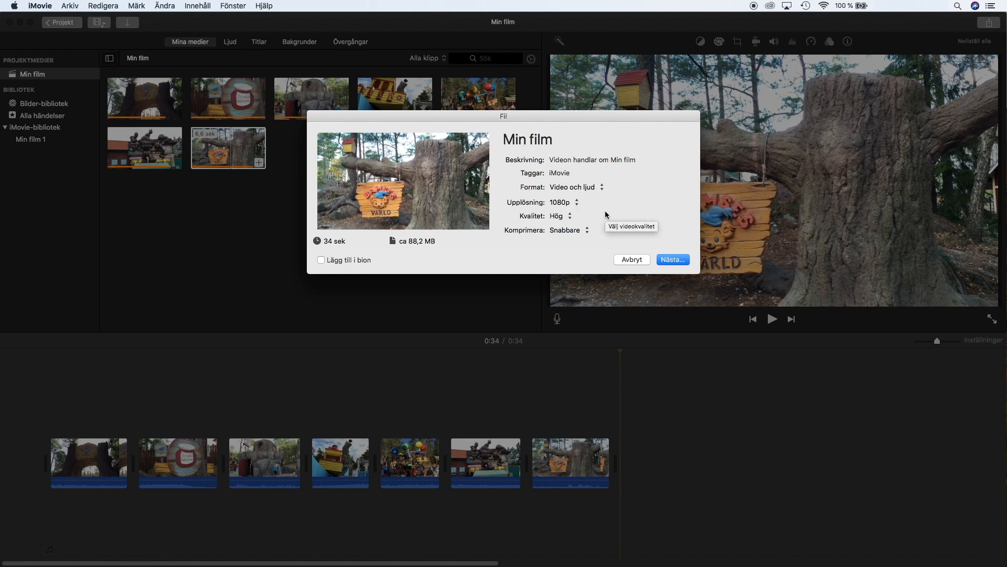
pyautogui.click(574, 202)
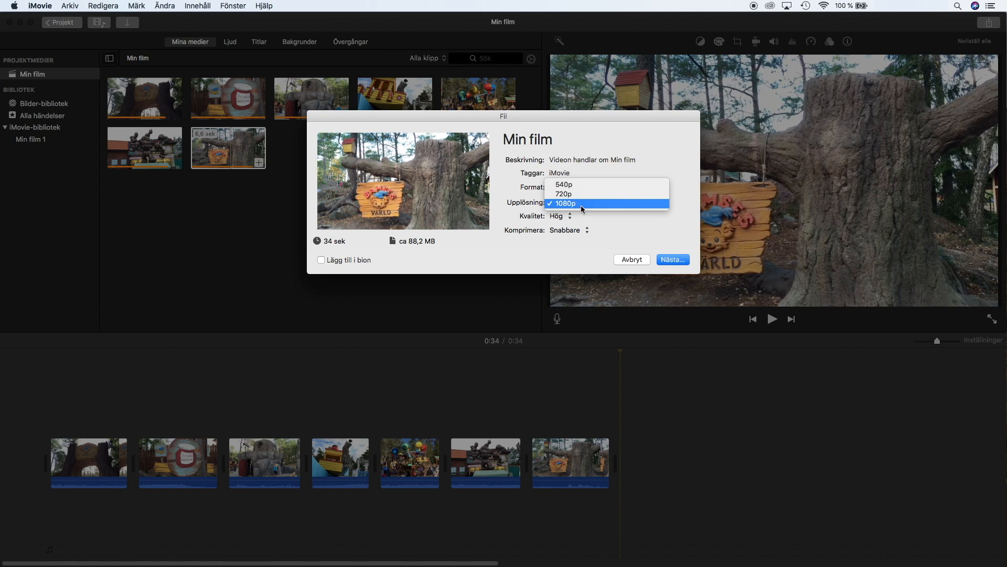
pyautogui.click(581, 209)
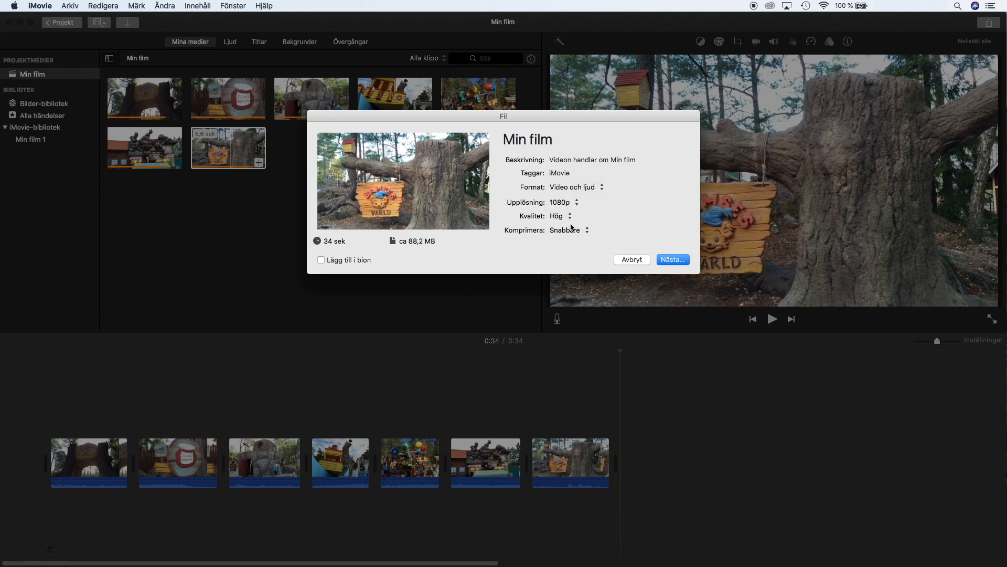
pyautogui.click(565, 218)
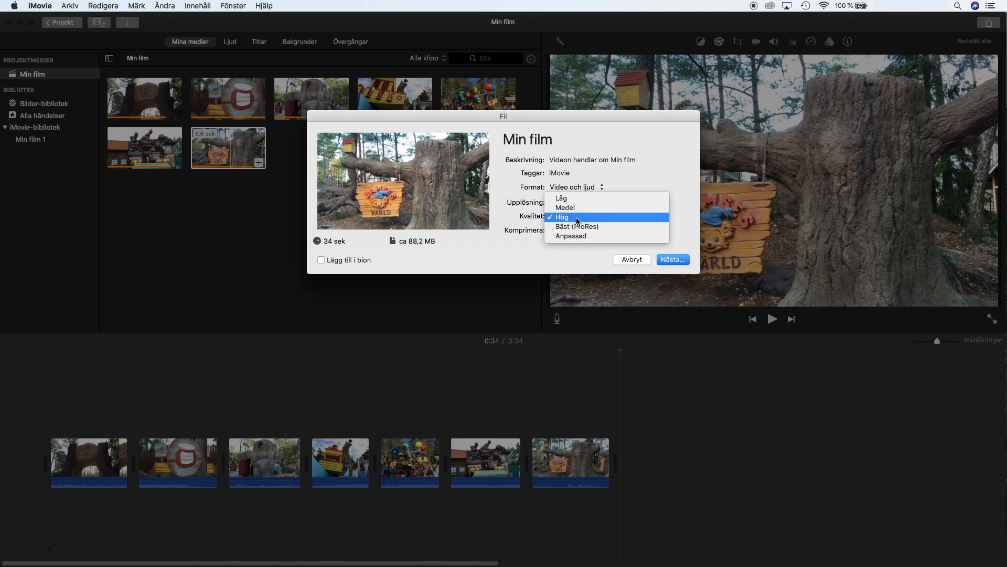
pyautogui.click(582, 220)
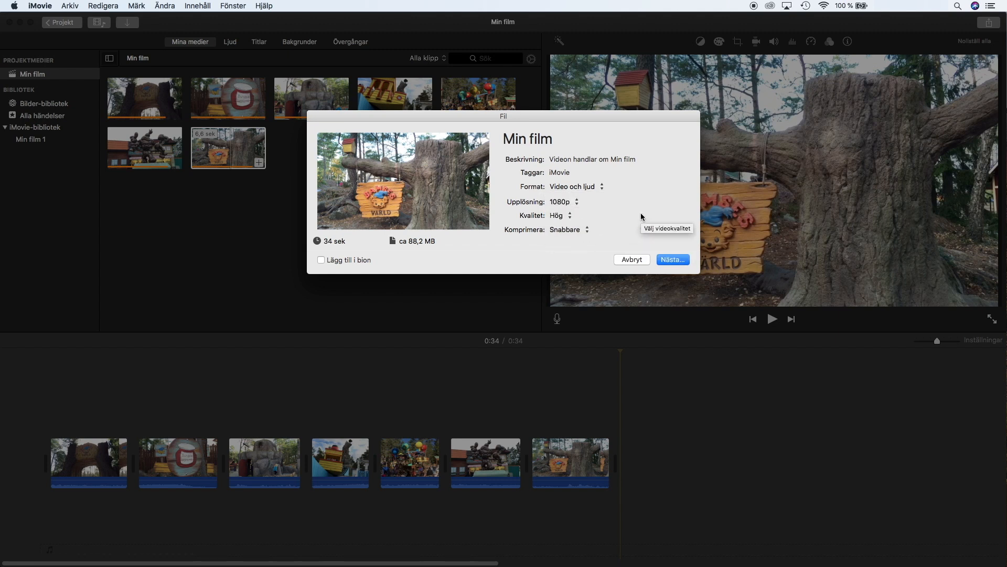
pyautogui.click(585, 231)
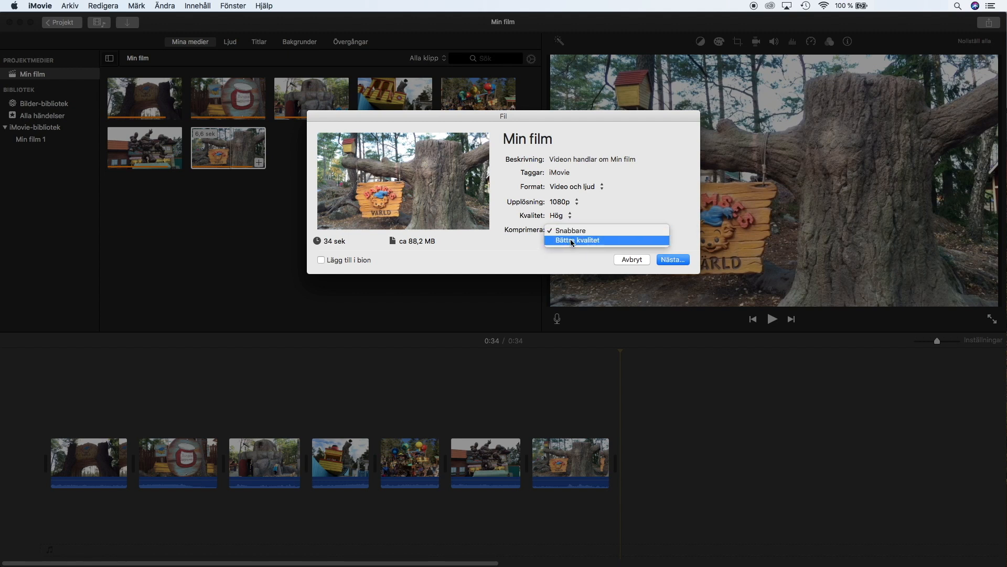
pyautogui.click(571, 240)
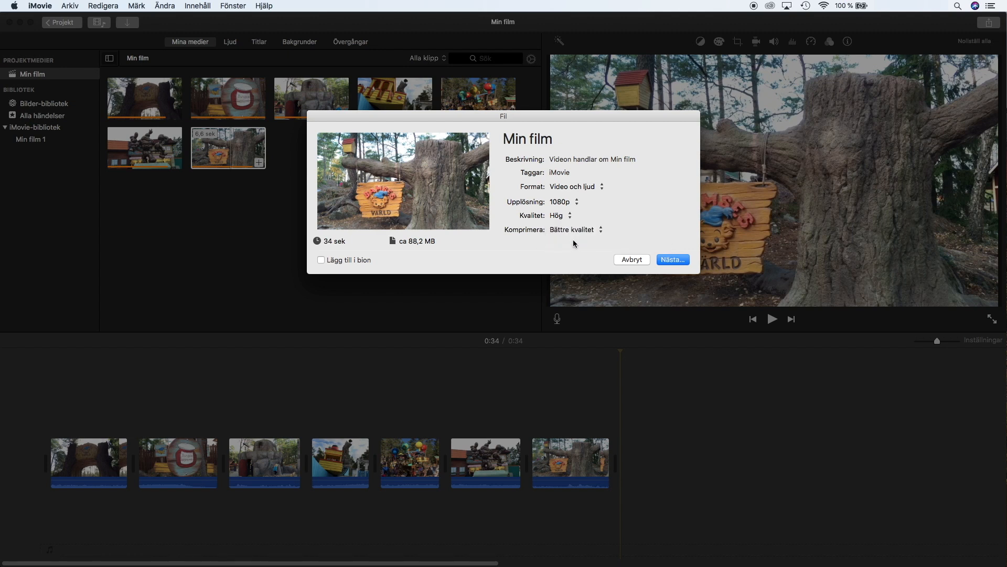
# Save the exported movie as "Min film" in the Skrivbord folder and dismiss the export notification
pyautogui.click(673, 260)
pyautogui.click(487, 136)
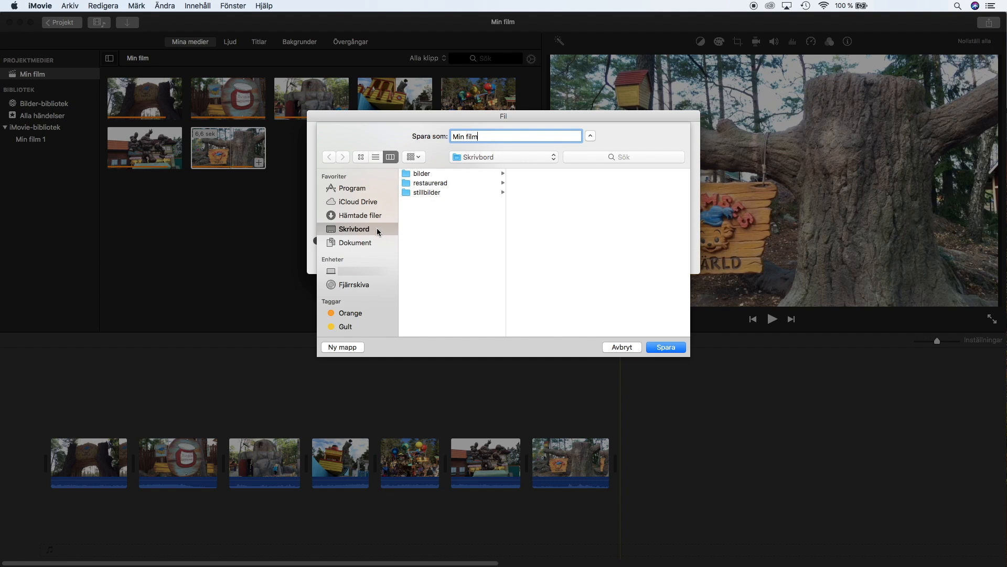
pyautogui.click(666, 347)
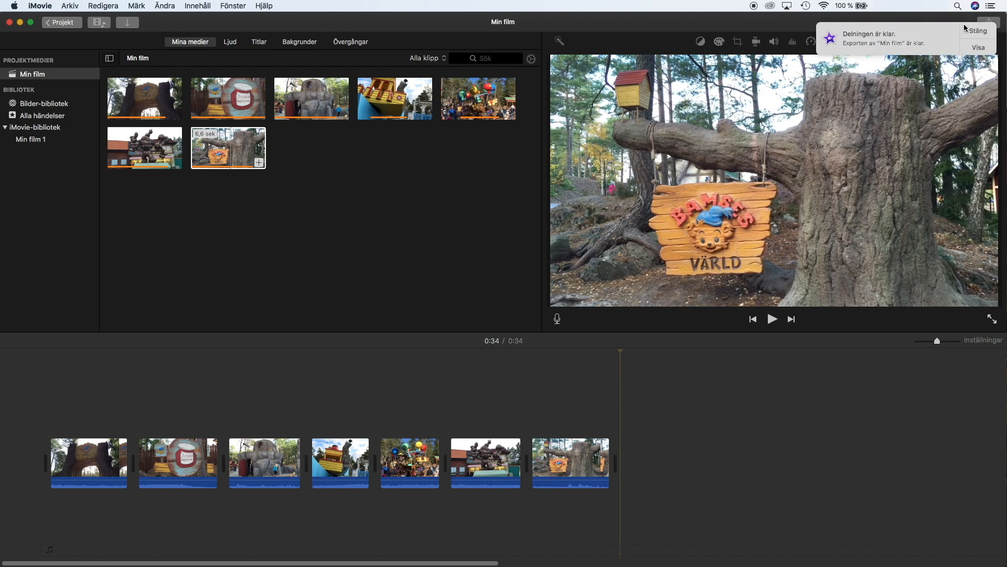
pyautogui.click(973, 33)
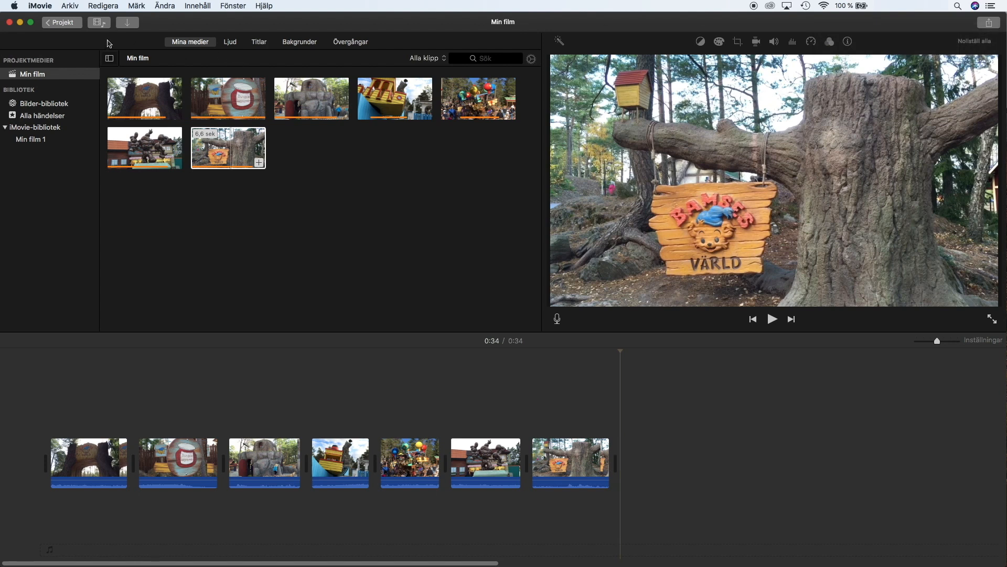
# Minimize the iMovie window to check the desktop for the exported file, and restore the window
pyautogui.click(20, 22)
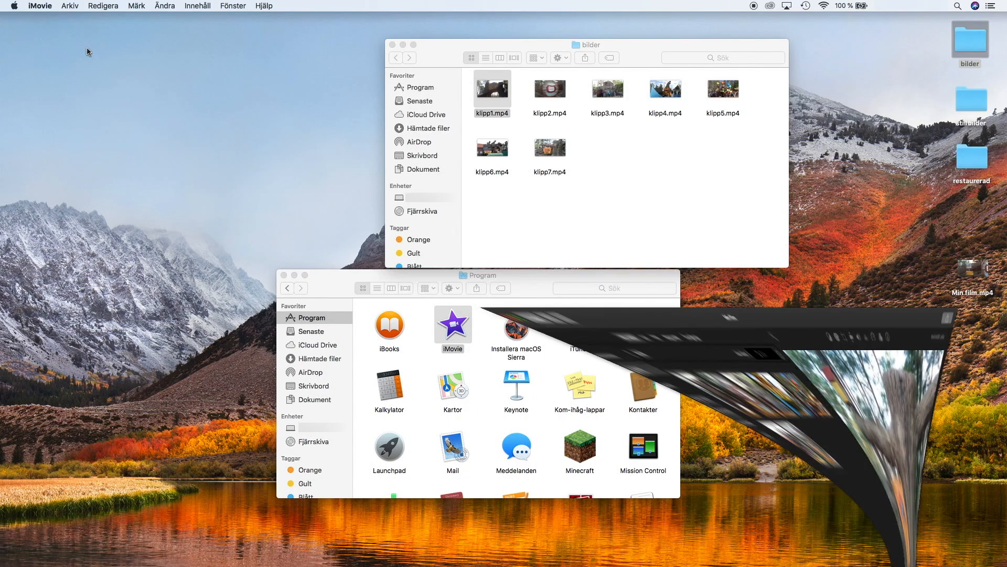
pyautogui.moveTo(868, 551)
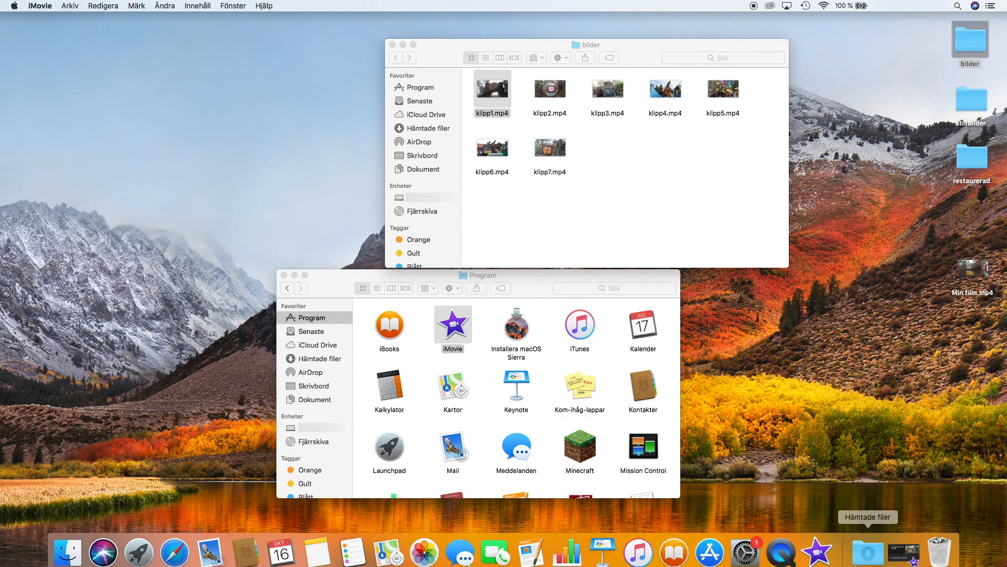
pyautogui.click(903, 551)
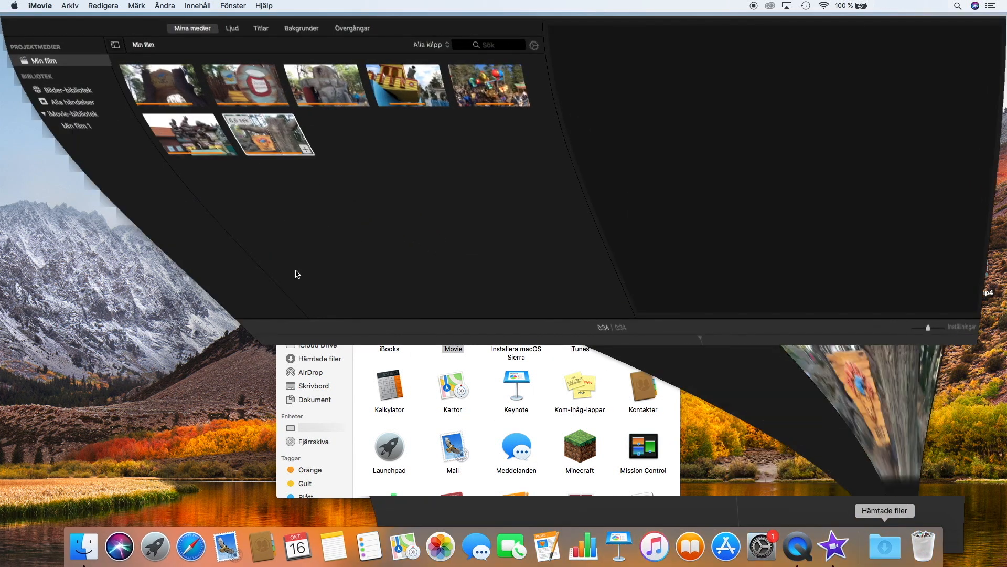
# Return to the project overview, saving the project under the name "Min film", and quit iMovie
pyautogui.click(63, 23)
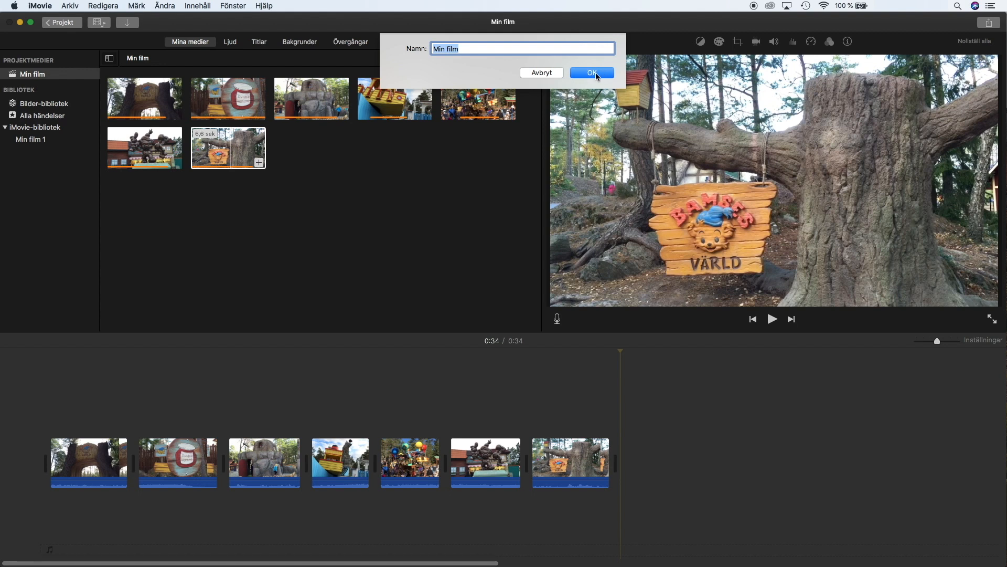
pyautogui.click(596, 75)
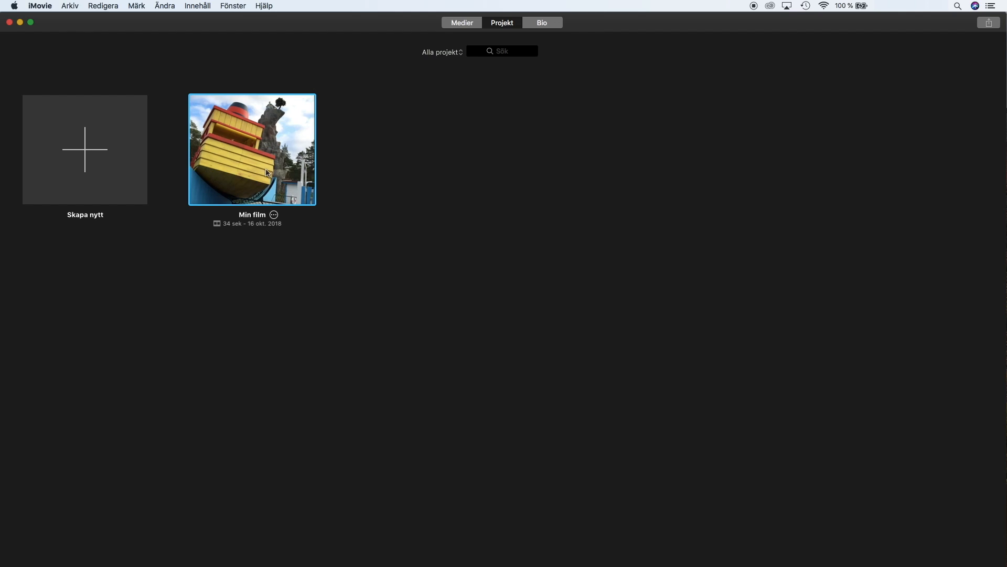
pyautogui.click(41, 6)
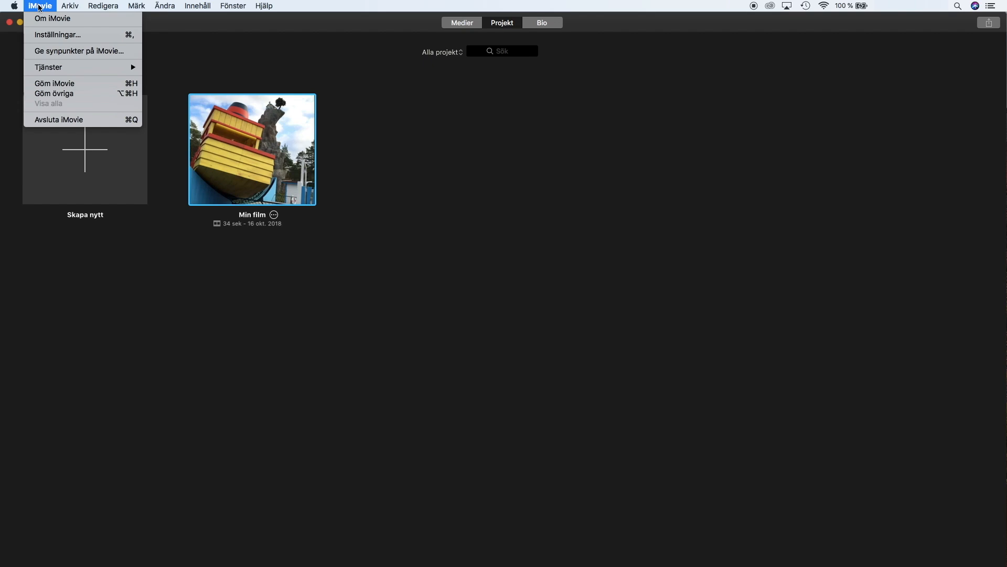
pyautogui.click(92, 121)
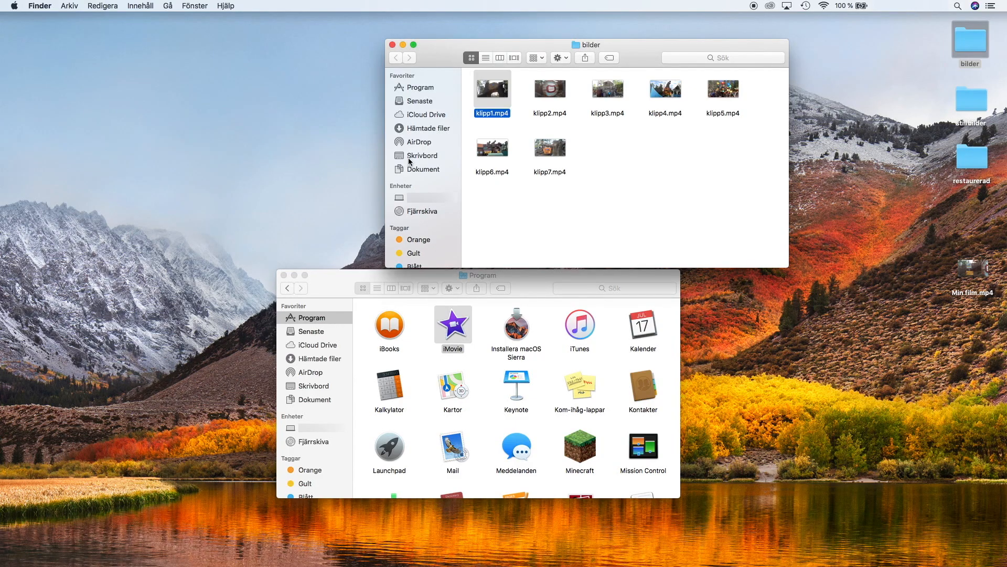
# Open the exported Min film.mp4 from the desktop in QuickTime Player and play it
pyautogui.doubleClick(983, 272)
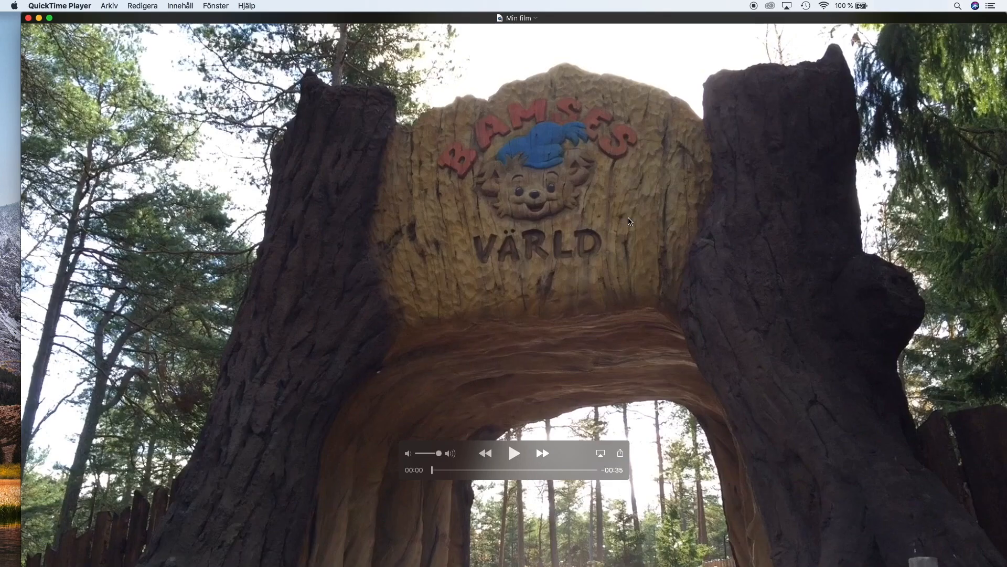
pyautogui.click(514, 454)
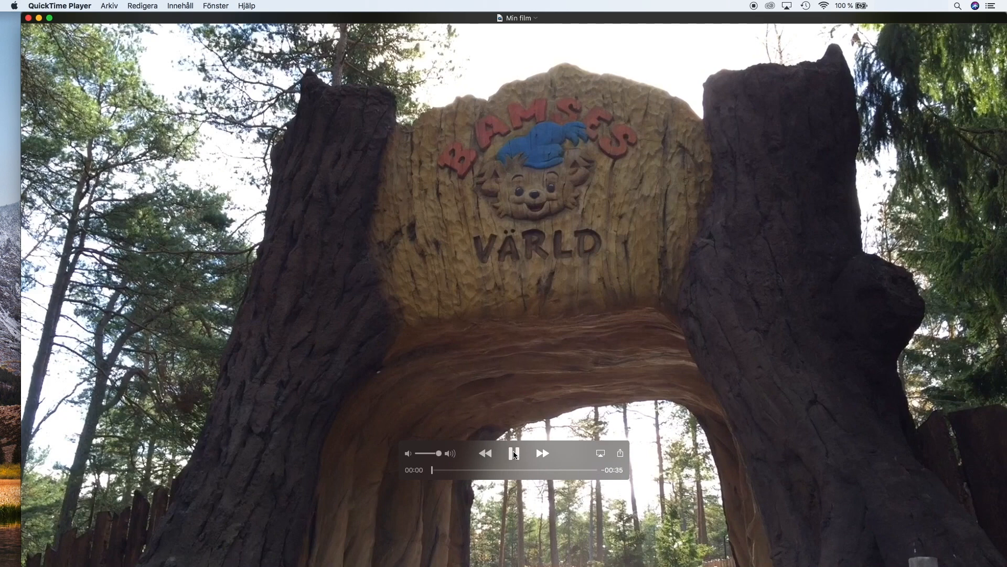